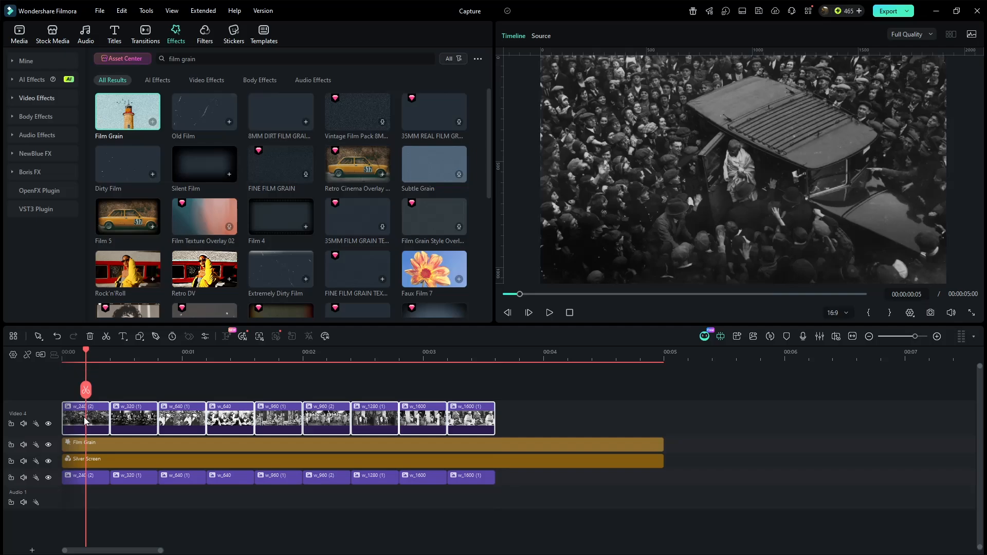
Step: Brighten the first clip on the upper video track, w_240 (2), with exposure 3 and brightness 30
double_click(85, 421)
click(95, 36)
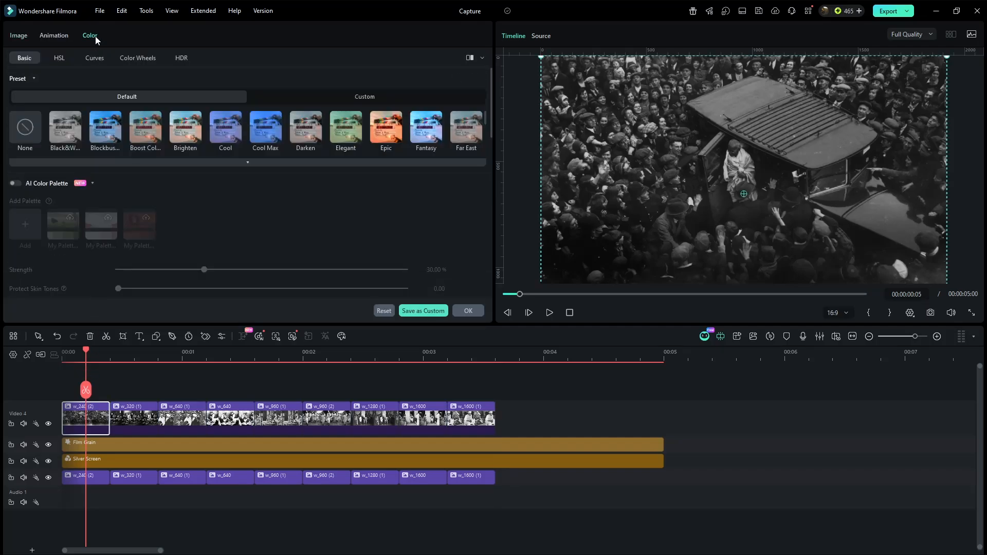
scroll(278, 226, down, 3)
scroll(279, 226, down, 3)
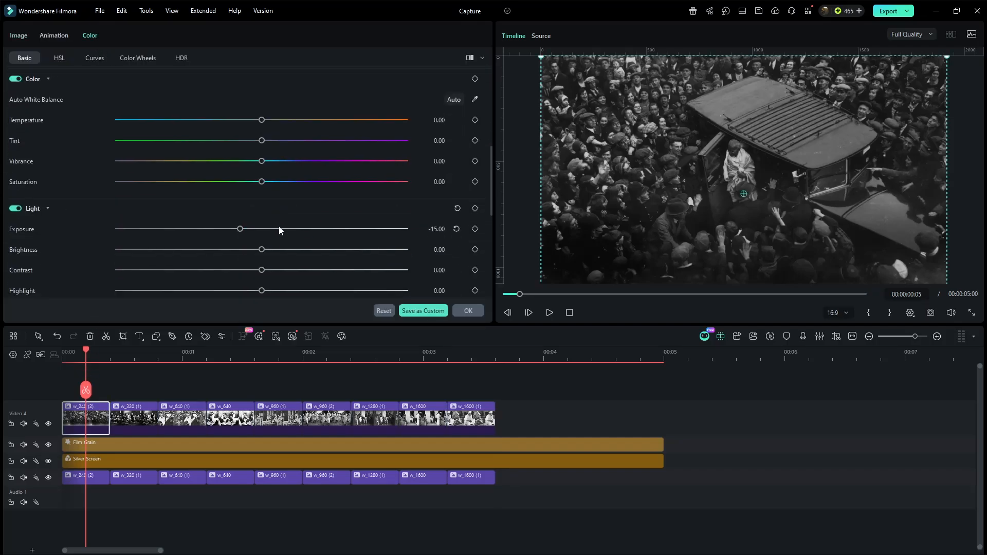
drag(240, 229, 303, 251)
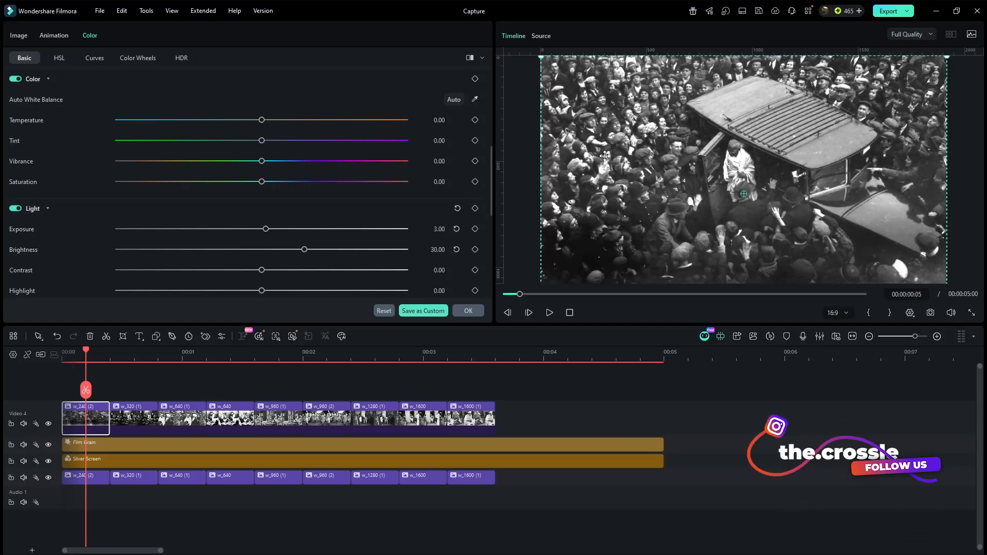
Step: Add an ellipse mask to the w_240 (2) clip and shrink it to about 36% scale, 31% width and 28% height
click(19, 34)
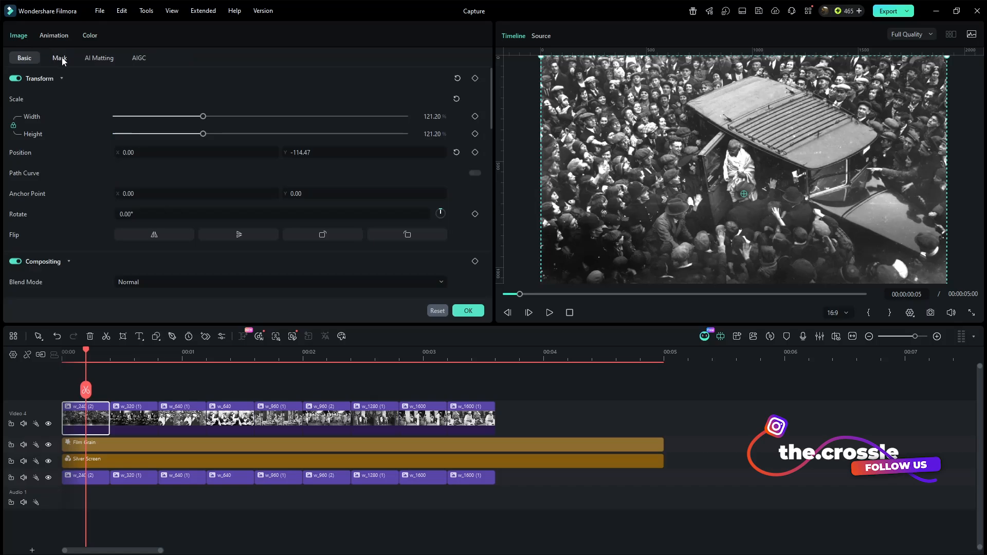
click(60, 57)
click(171, 84)
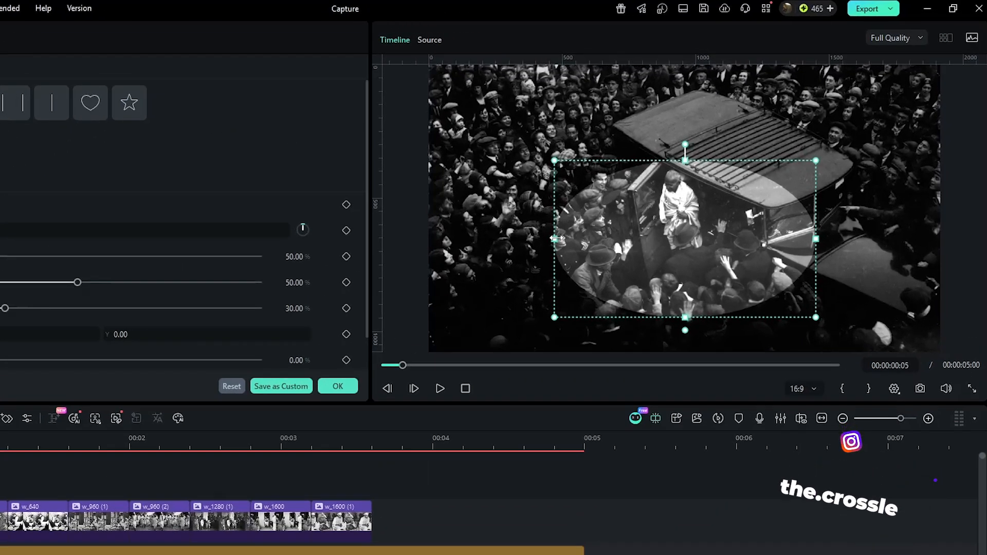
drag(557, 238, 600, 238)
drag(771, 320, 752, 298)
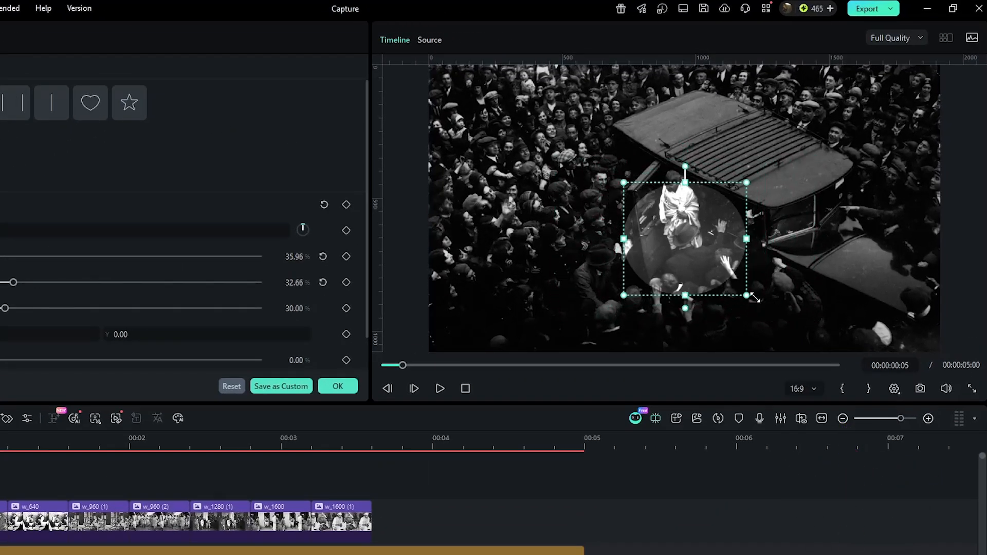
drag(748, 240, 743, 240)
Step: Centre the ellipse mask on the robed man beside the car and set its blur strength to 2%
drag(722, 261, 712, 219)
drag(673, 255, 673, 252)
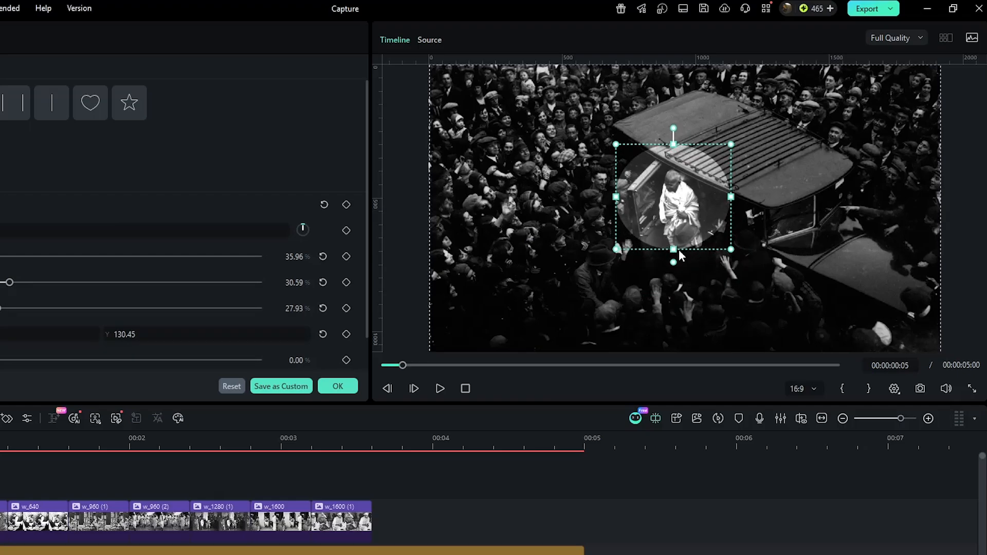
drag(710, 225, 712, 225)
drag(298, 360, 303, 360)
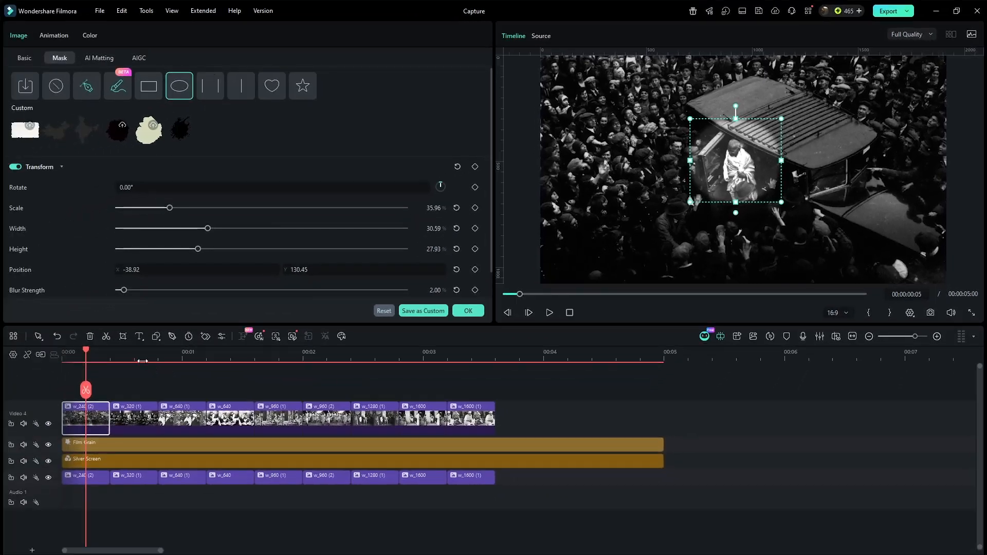
Step: Brighten the second upper-track clip, w_320 (1), with exposure 3 and brightness 30
click(129, 360)
click(136, 416)
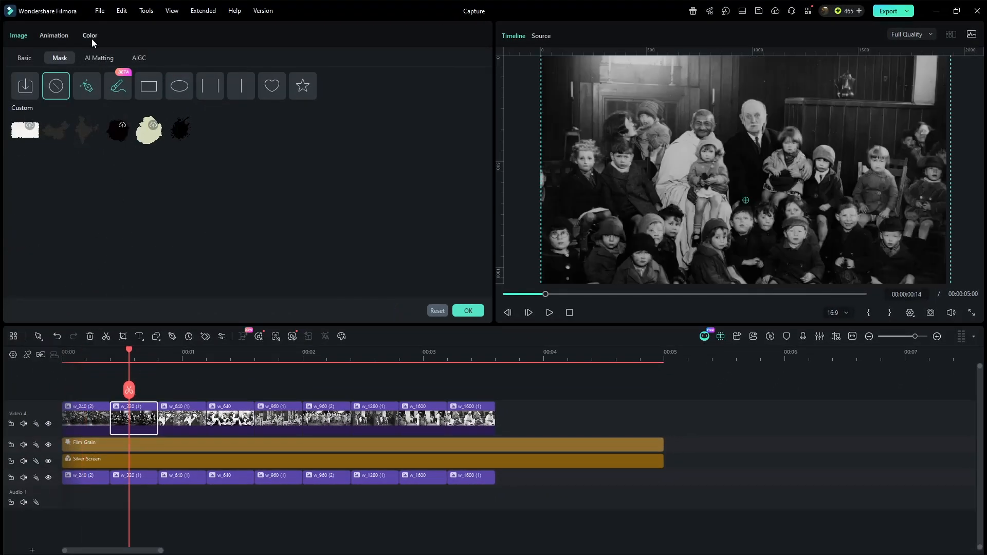
click(91, 36)
click(437, 229)
text(3)
key(Tab)
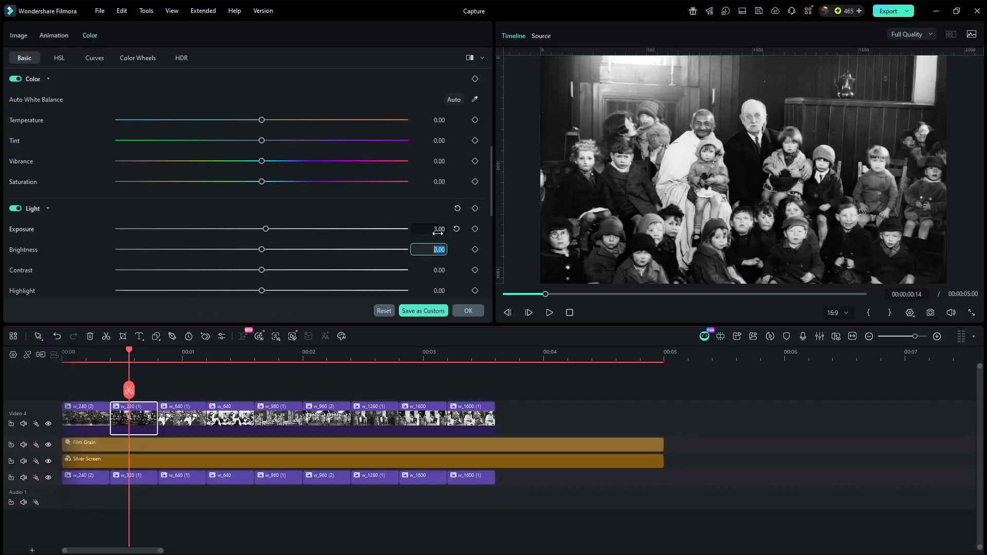
text(30)
key(Return)
Step: Mask w_320 (1) with an ellipse of about 27% scale and 32% width over the robed man's head, with blur strength 2%
click(21, 35)
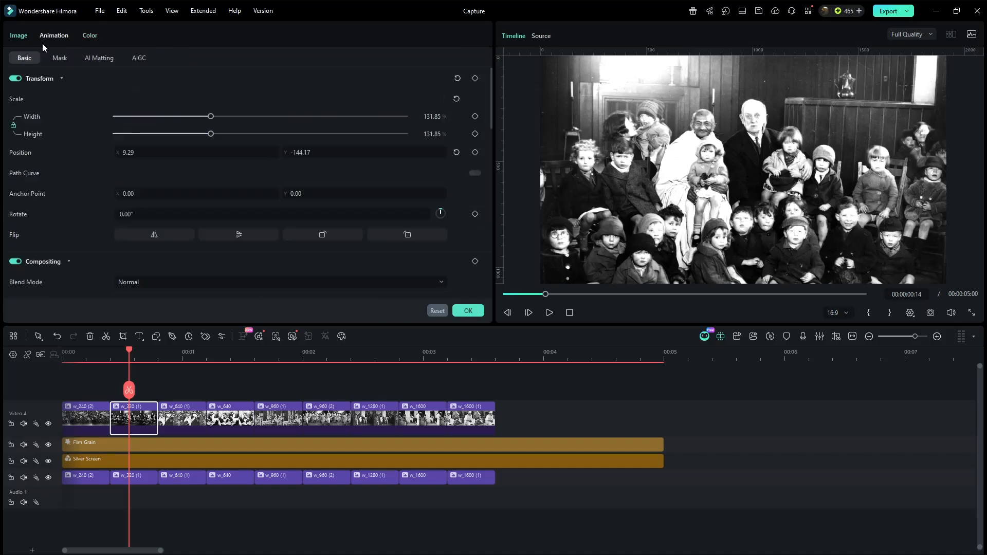
click(70, 60)
click(167, 92)
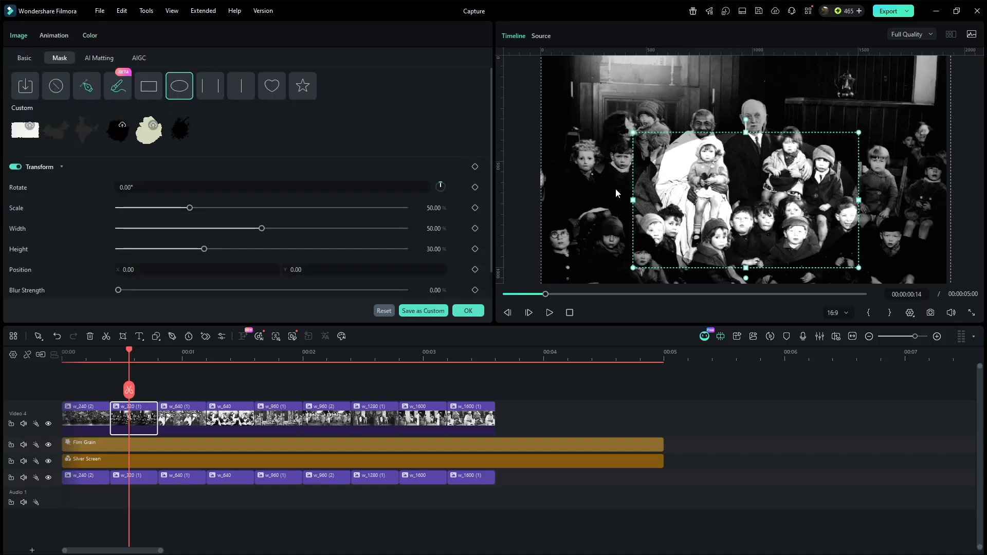
drag(819, 268, 785, 237)
drag(778, 227, 738, 154)
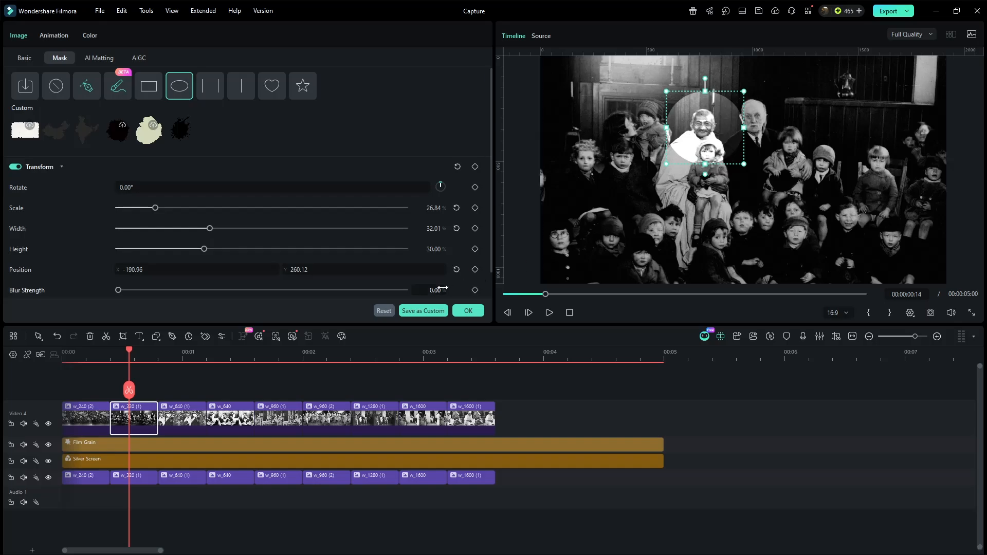
drag(434, 289, 439, 289)
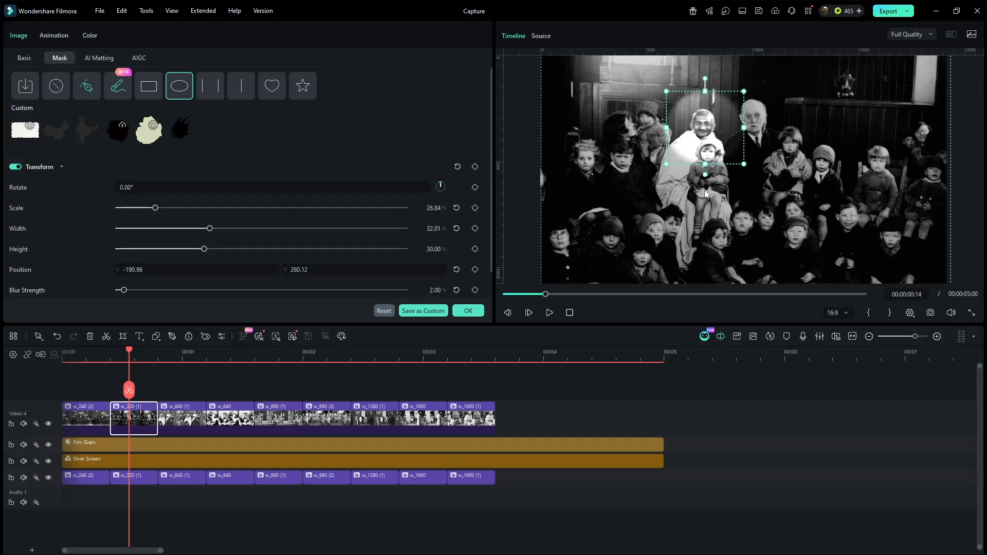
Step: Add an ellipse mask to the third upper-track clip, w_640 (1), then narrow it and move it slightly upward over the subject
click(173, 355)
click(178, 419)
click(60, 57)
click(179, 86)
drag(836, 132, 803, 132)
drag(748, 133, 761, 115)
Step: Add an ellipse mask to the fourth upper-track clip, w_640, and position it around the seated man's head
click(230, 355)
click(230, 420)
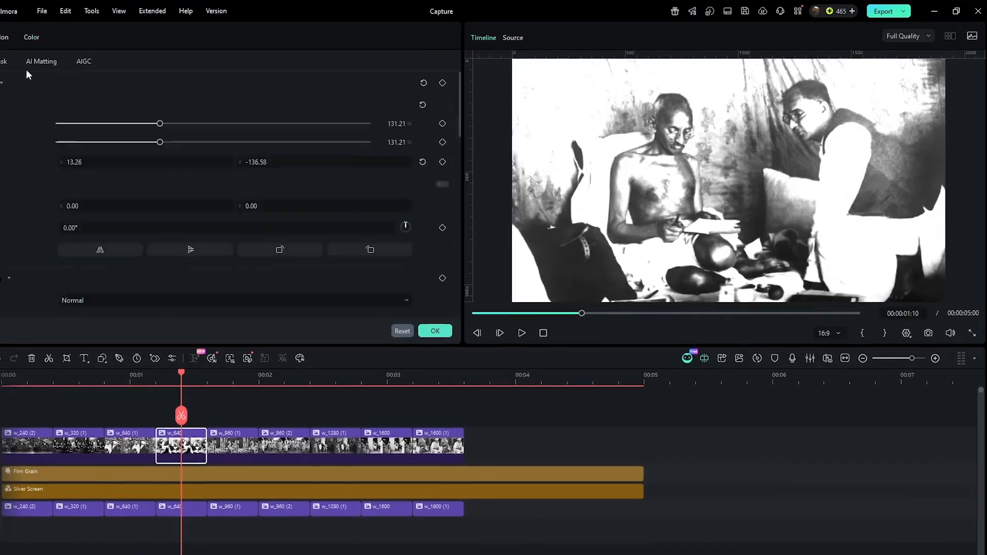
click(4, 61)
click(127, 90)
drag(729, 180, 678, 123)
Step: Add ellipse masks to the upper-track clips w_960 (1) and w_960 (2), and reposition the mask on w_960 (2)
click(232, 433)
drag(412, 246, 405, 243)
click(127, 90)
click(284, 433)
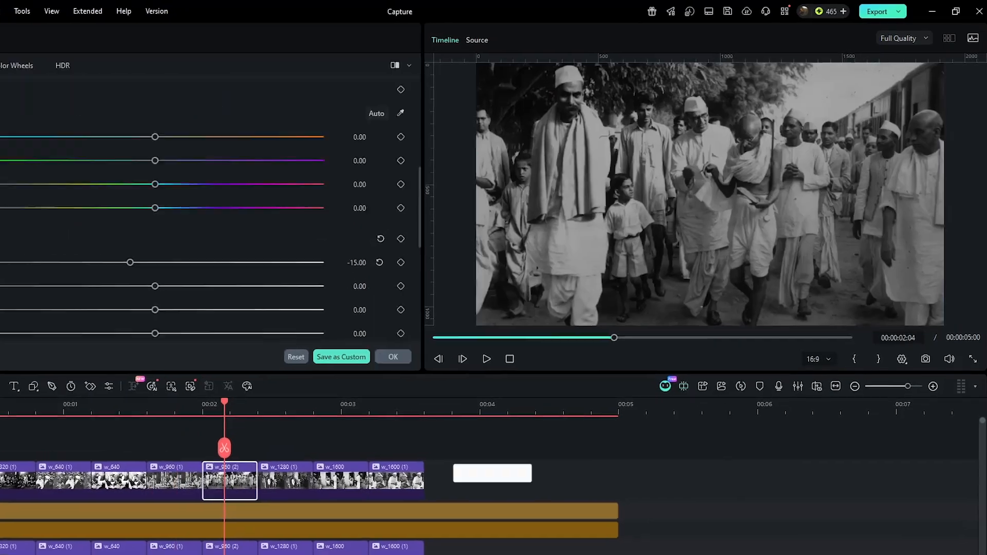
click(60, 97)
drag(710, 195, 635, 170)
Step: Add ellipse masks to the w_1280 (1) and w_1600 clips, narrowing and placing the latter's over the bare-chested man in the doorway
click(301, 488)
click(60, 97)
click(347, 488)
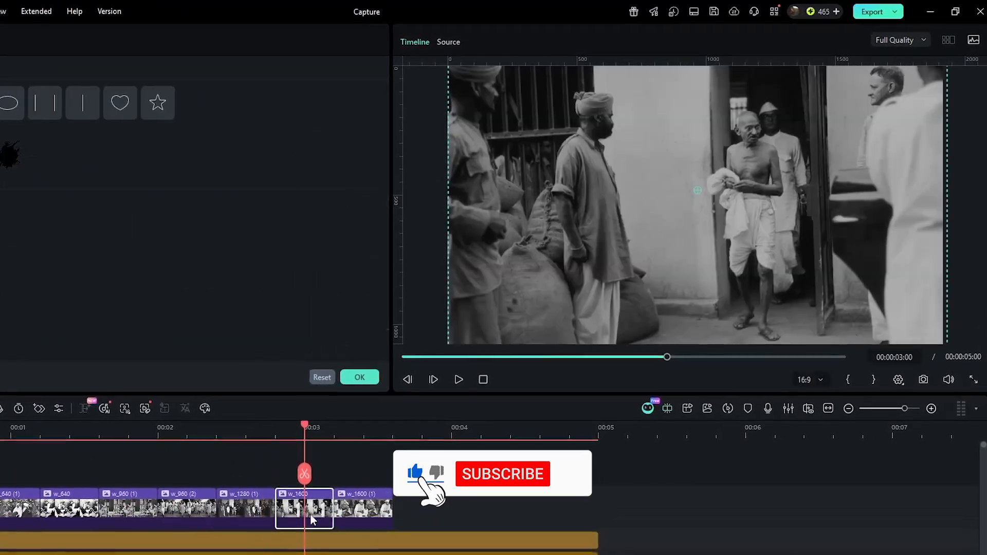
click(7, 103)
drag(836, 191, 750, 190)
drag(698, 190, 748, 144)
Step: Mask w_1600 (1) with an ellipse about 32% wide over the bespectacled man's head, with blur strength 2%
click(359, 518)
click(8, 103)
drag(835, 191, 782, 190)
drag(698, 191, 756, 143)
drag(320, 352, 324, 352)
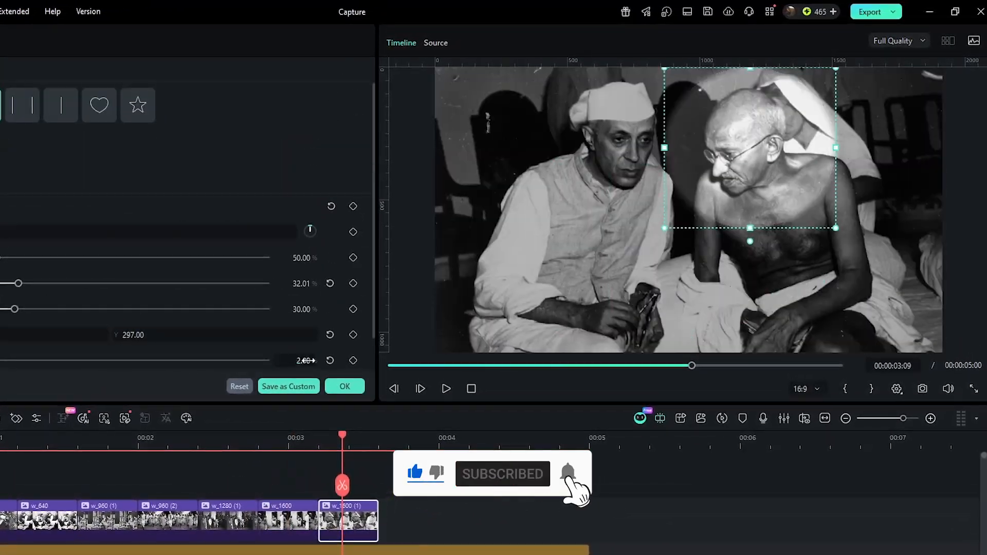
Step: Trim the Film Grain and Silver Screen layers to end with the last clip, and play back the sequence
drag(621, 507, 584, 554)
drag(663, 462, 502, 464)
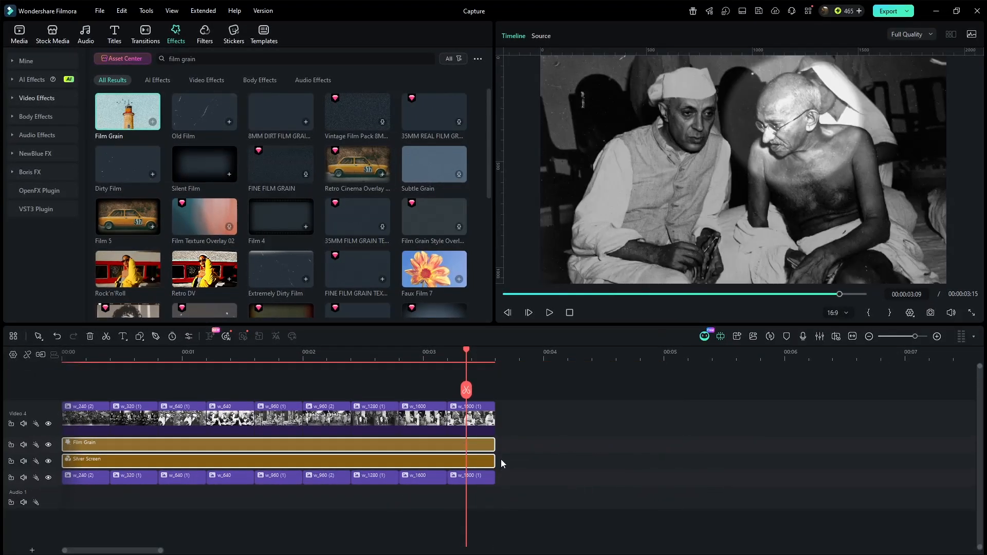
click(570, 313)
key(space)
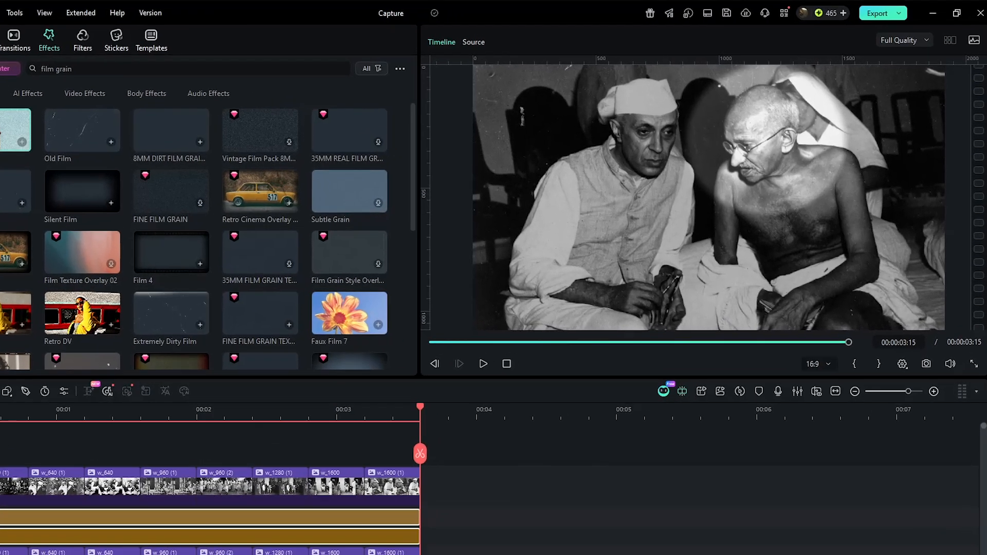
key(space)
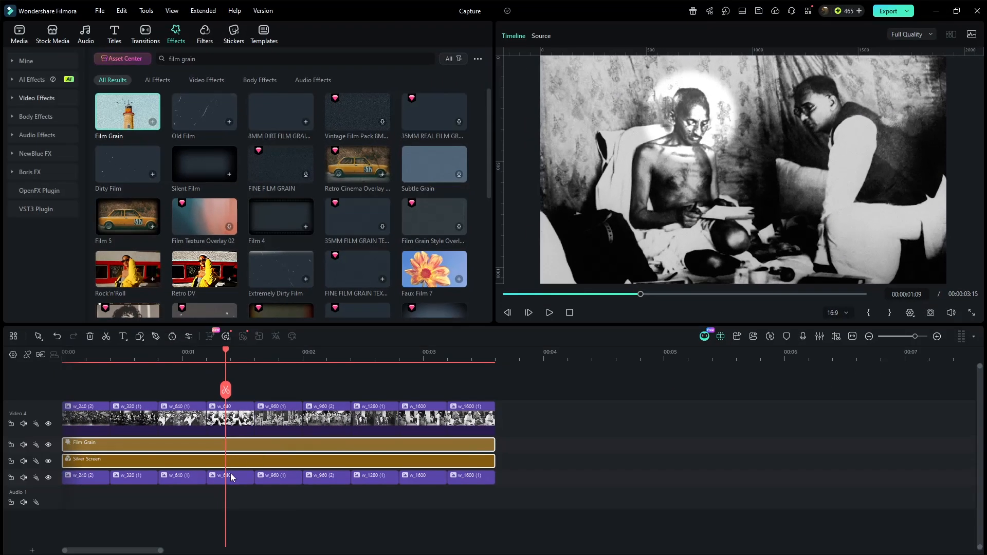
Step: Lower the White level of the w_640 clip on the bottom video track to -65
click(227, 477)
click(90, 35)
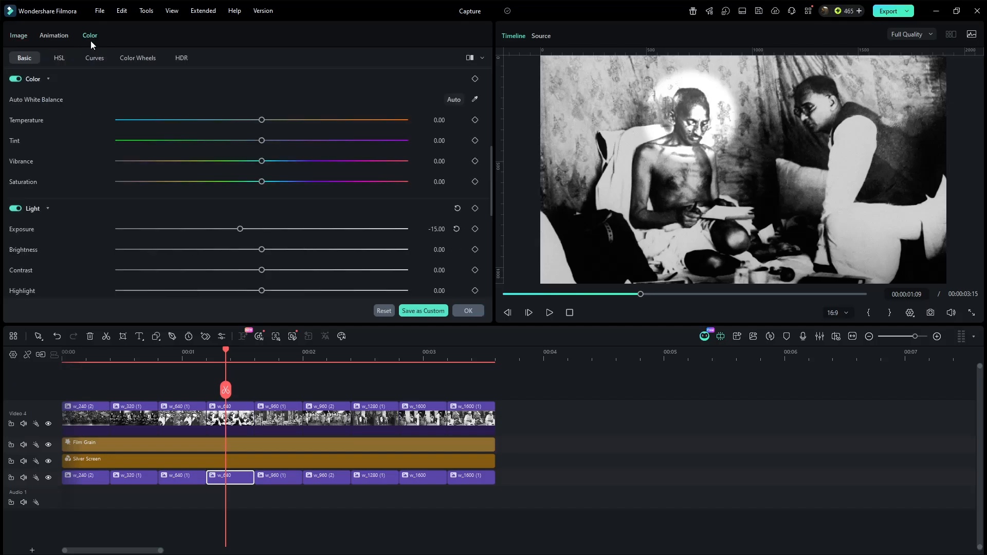
scroll(153, 203, down, 3)
drag(260, 290, 169, 288)
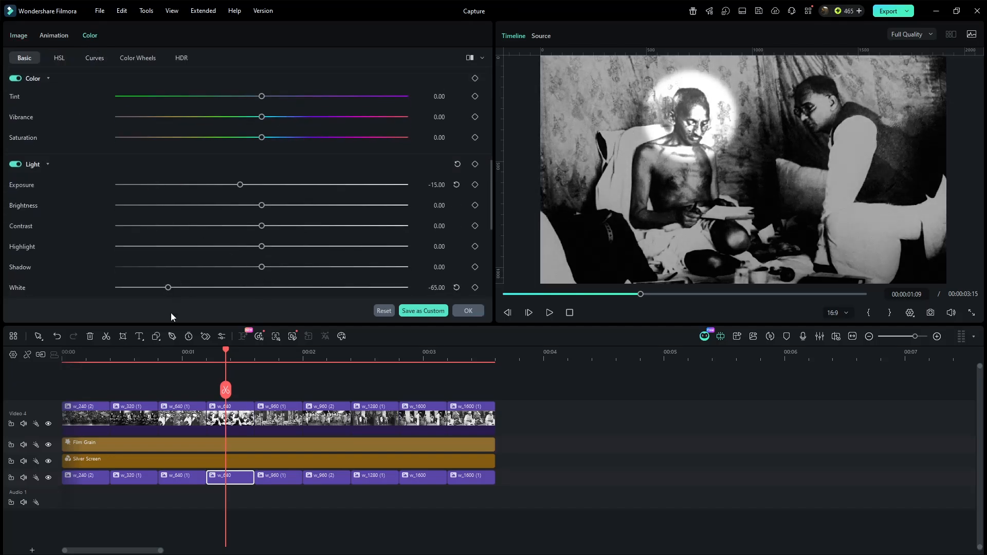
Step: Search the effects for "chromatic" and place Chromatic Distortion on a new track above the clips at the timeline start
click(147, 383)
click(207, 57)
key(BackSpace)
key(BackSpace)
key(BackSpace)
key(BackSpace)
key(BackSpace)
key(BackSpace)
key(BackSpace)
key(BackSpace)
key(BackSpace)
key(BackSpace)
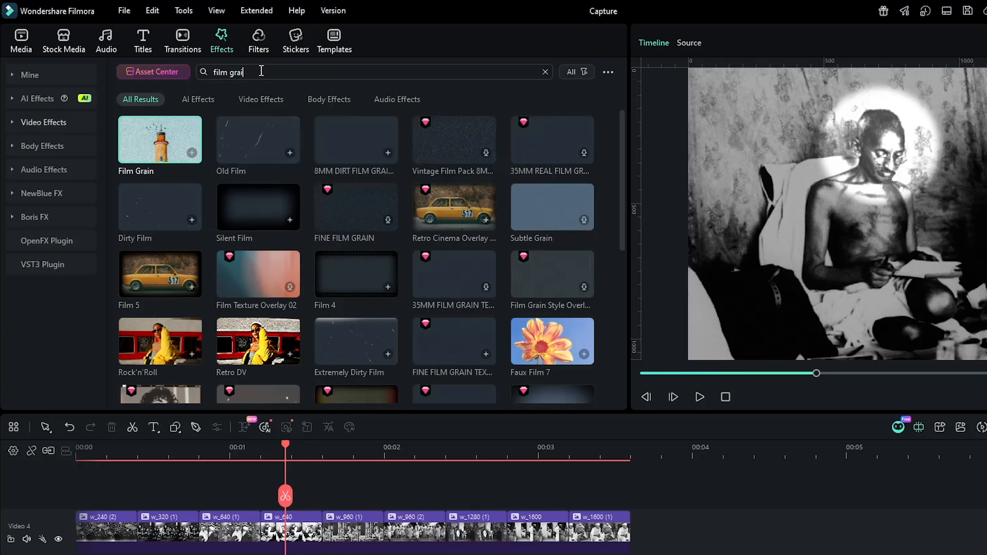
text(chromatic)
key(Return)
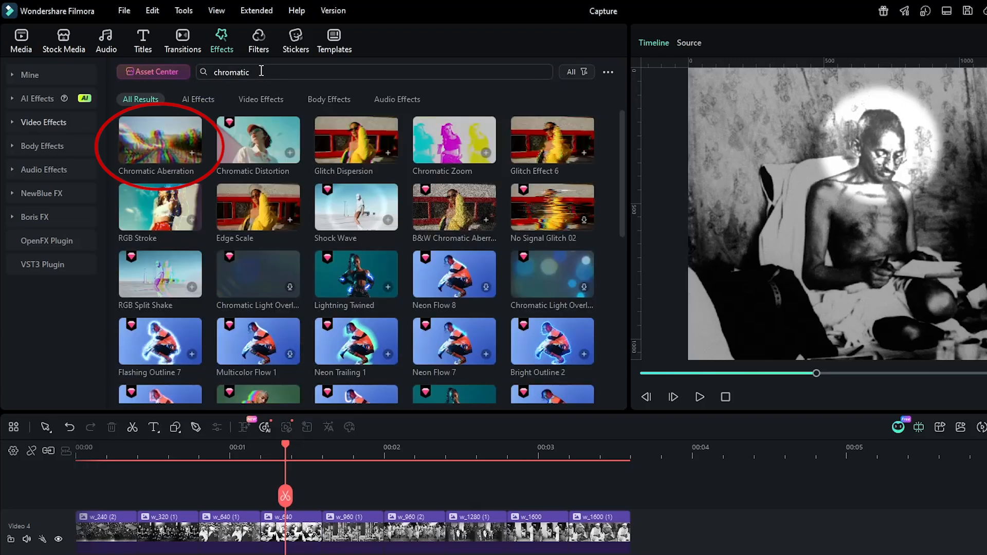
mouse_move(154, 135)
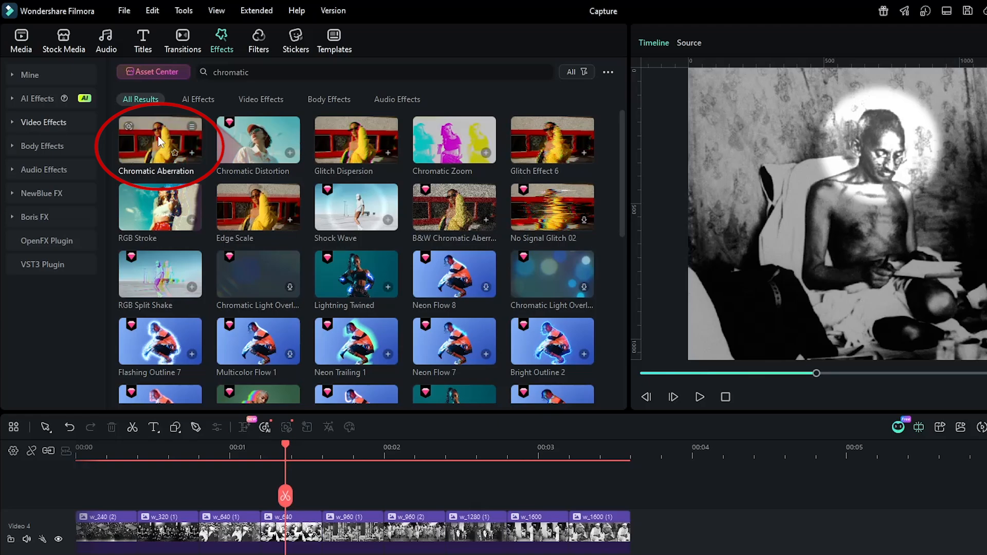
mouse_move(229, 148)
drag(239, 150, 58, 495)
Step: Set Chromatic Distortion to Distort 25, RGB 30 and Range 40, and trim the effect to end with the last clip
double_click(111, 509)
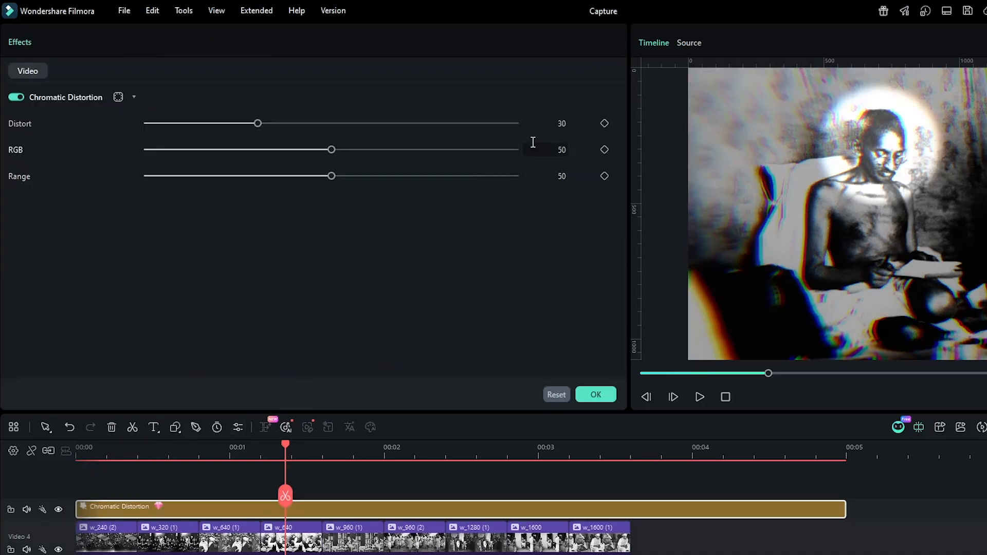
click(560, 124)
text(25)
key(Tab)
text(30)
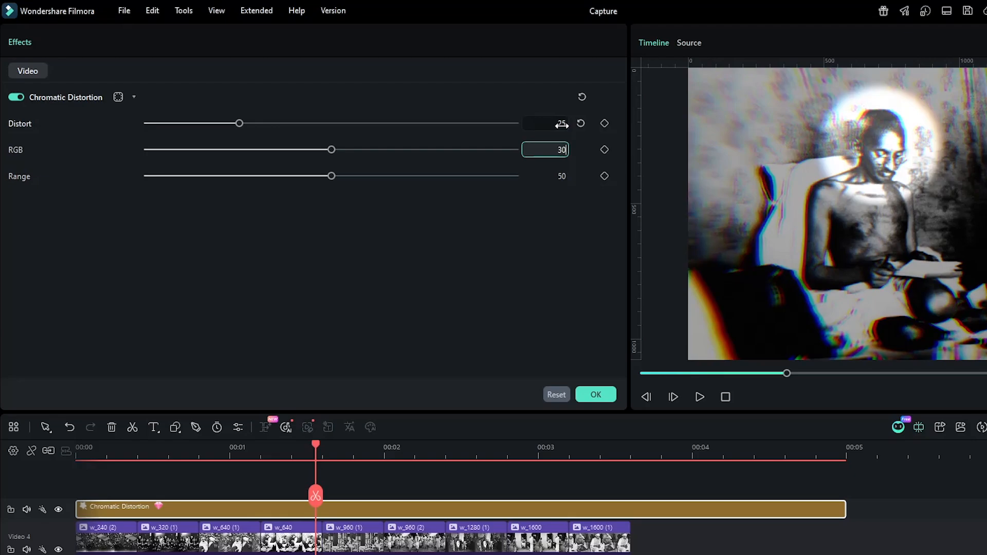
key(Tab)
text(40)
key(Tab)
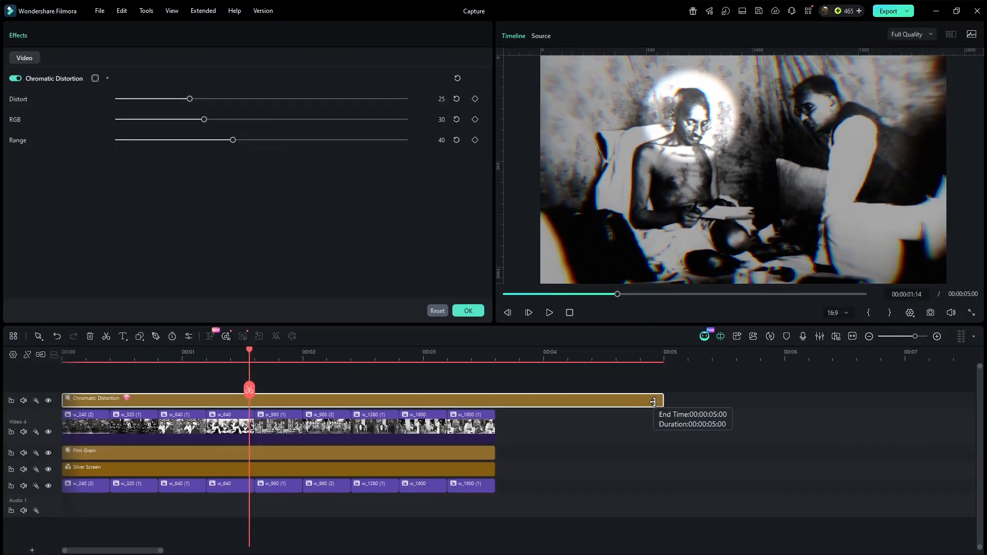
drag(663, 400, 495, 400)
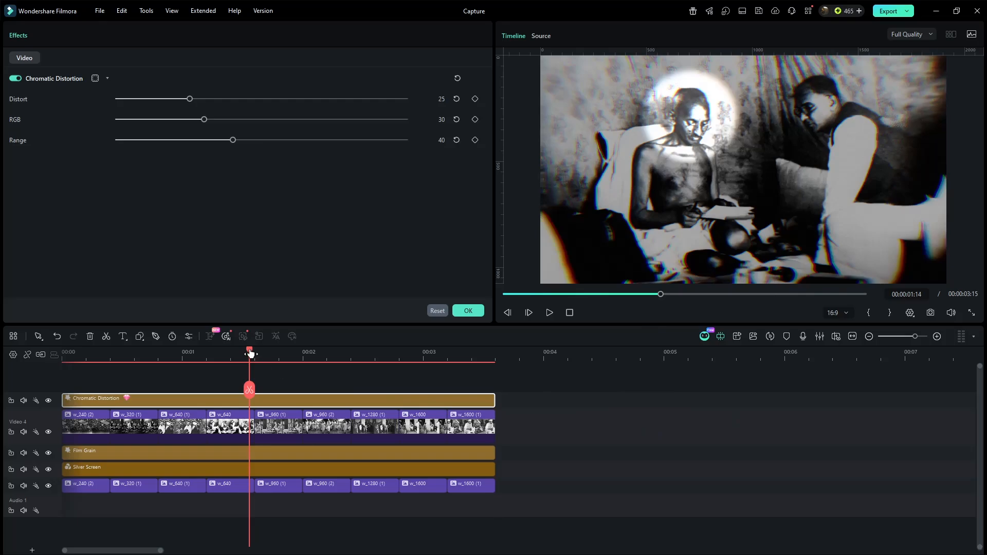
Step: Place a Default Title at about 00:00:00:18 on a track above the Chromatic Distortion effect
drag(250, 353, 149, 353)
click(169, 371)
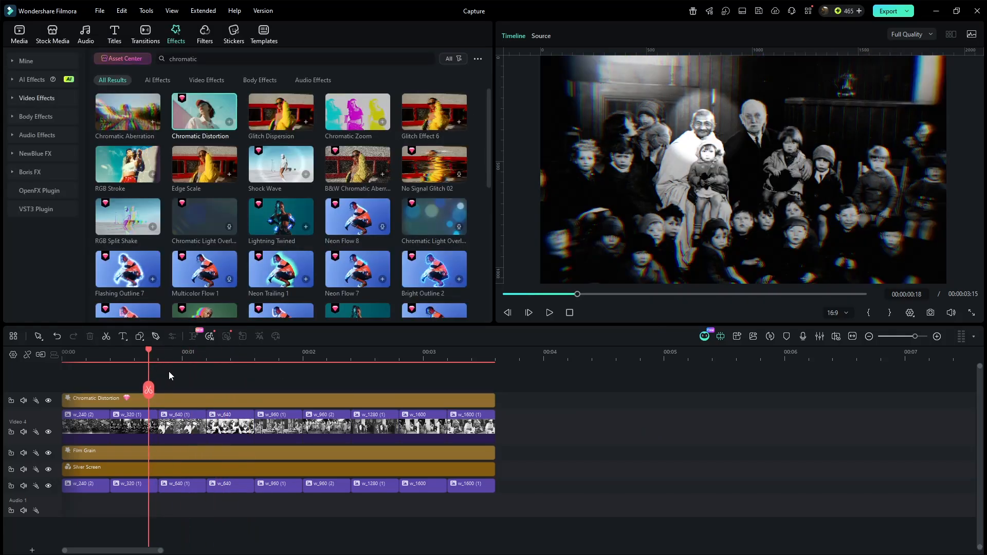
click(114, 35)
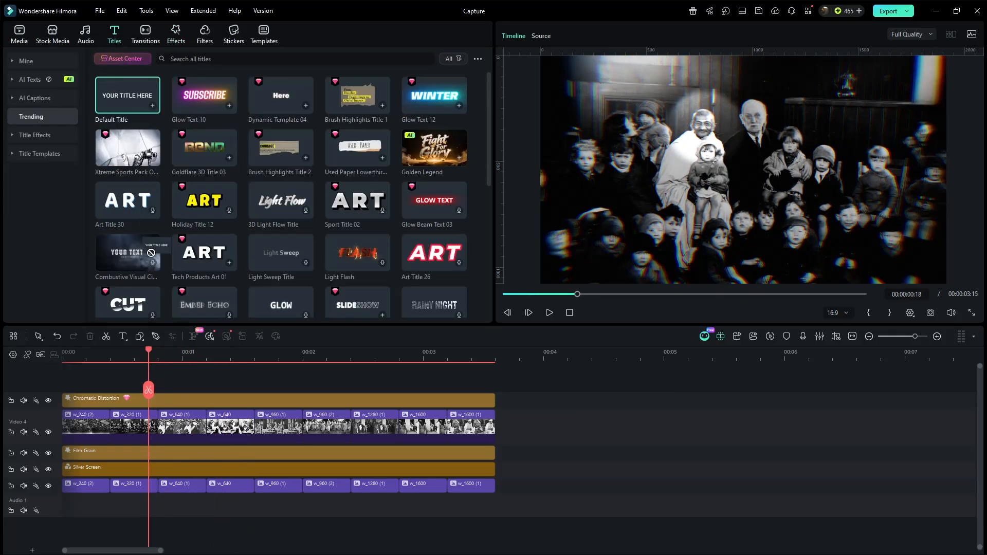
drag(151, 253, 150, 392)
Step: Open the Default Title in the advanced text editor, delete its text, and insert a rectangle shape
double_click(197, 396)
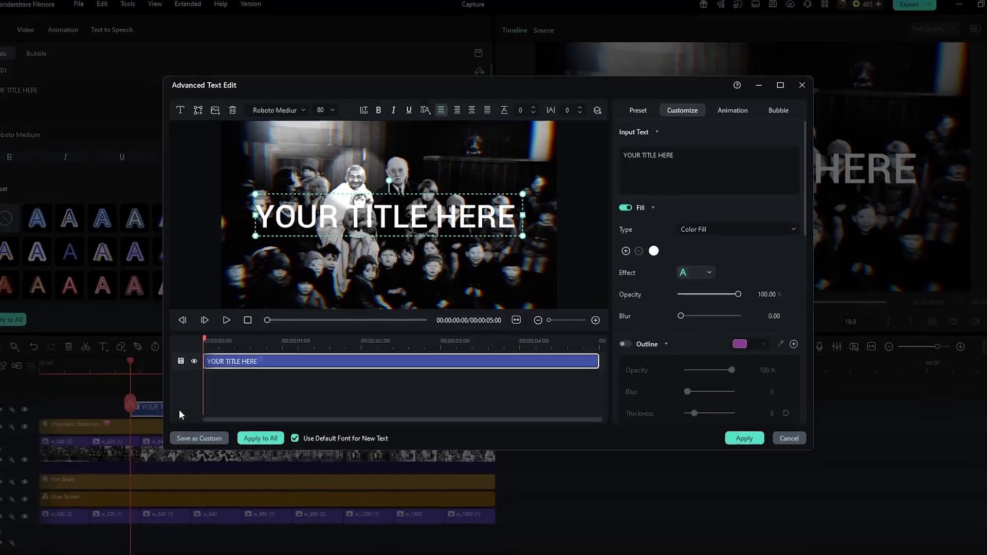
click(233, 110)
click(199, 110)
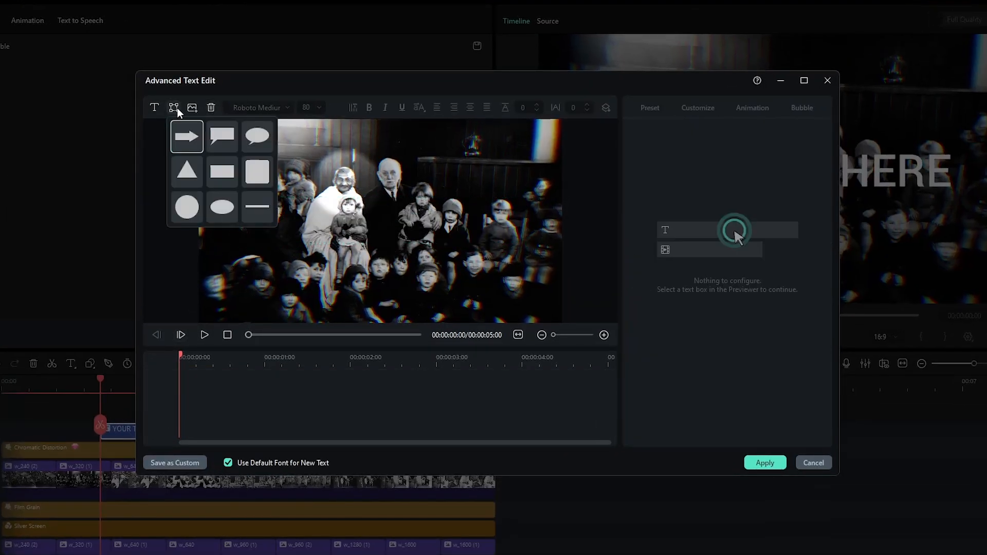
click(220, 170)
Step: Replace the rectangle's text with "MAHATMA GANDHI" and set it in AbrilFatface at size 32
click(663, 161)
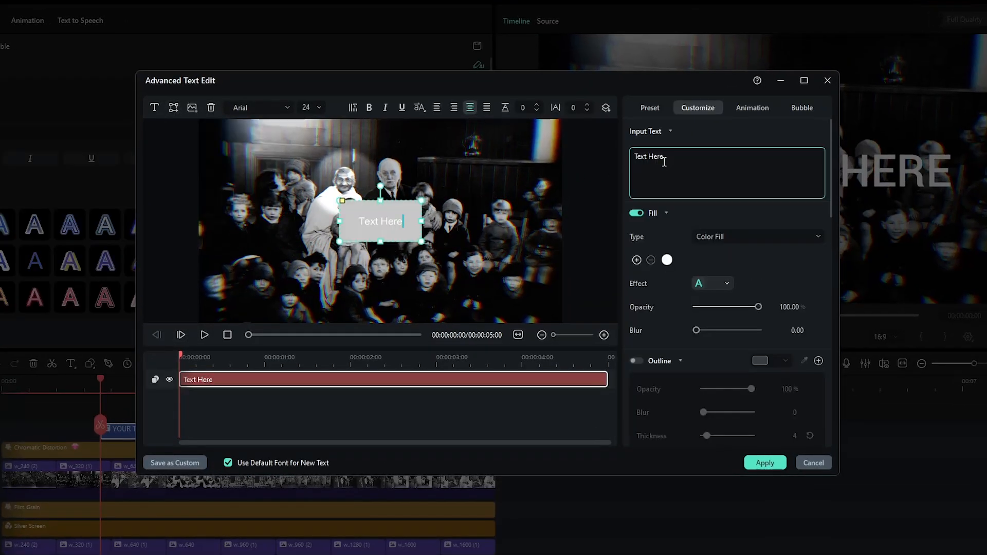
key(BackSpace)
key(BackSpace)
key(BackSpace)
key(BackSpace)
key(BackSpace)
text(MAHATMA GANDHI)
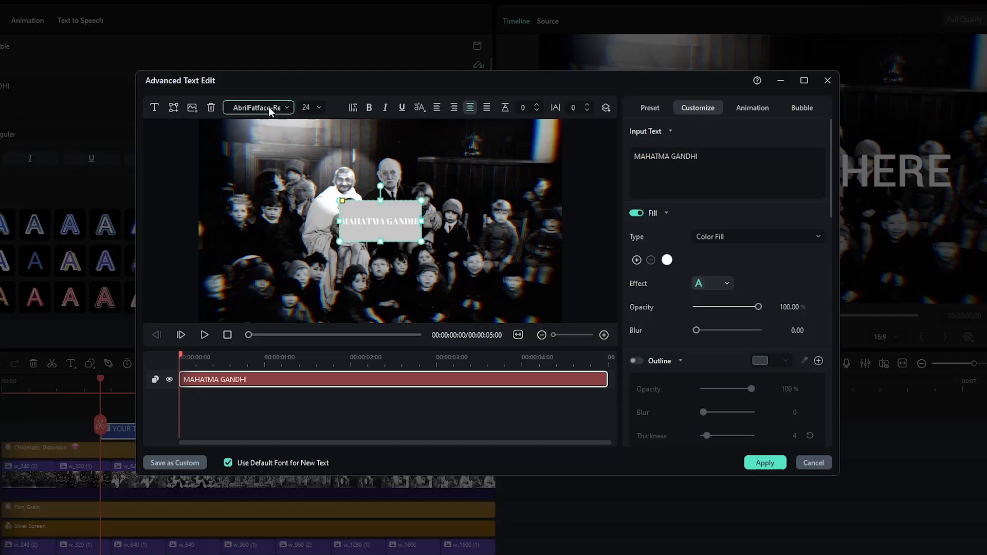
click(309, 108)
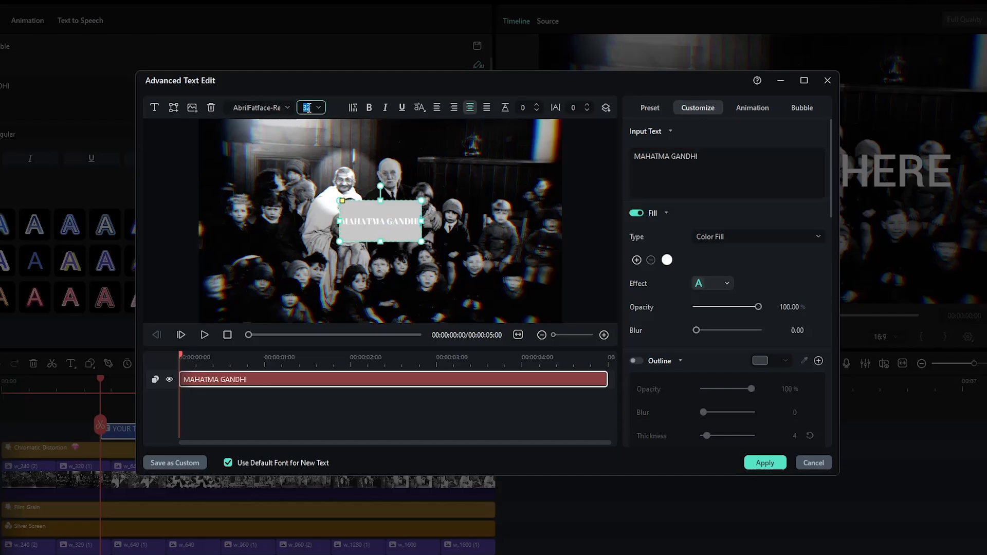
Step: Fit the rectangle closely around the text, place it in the lower-left area of the photo, and set the character spacing to 1
drag(338, 222, 285, 222)
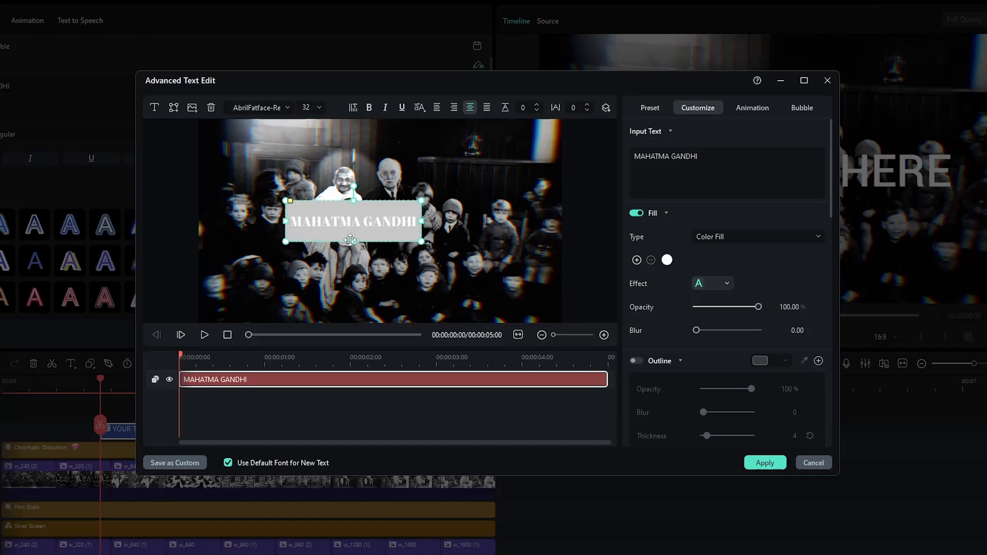
drag(355, 241, 293, 293)
drag(578, 108, 578, 108)
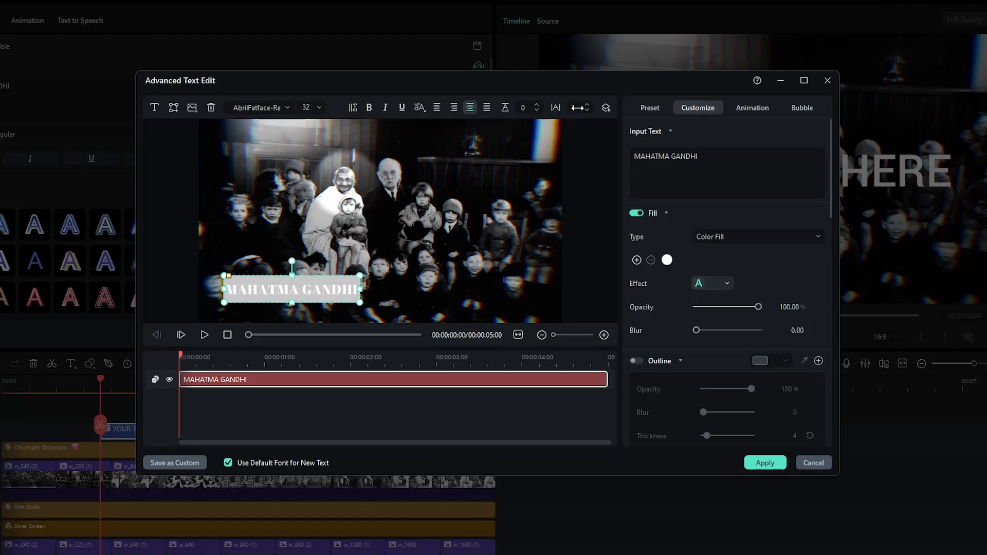
mouse_move(366, 291)
mouse_down()
mouse_move(376, 286)
mouse_move(357, 296)
mouse_move(364, 284)
mouse_up()
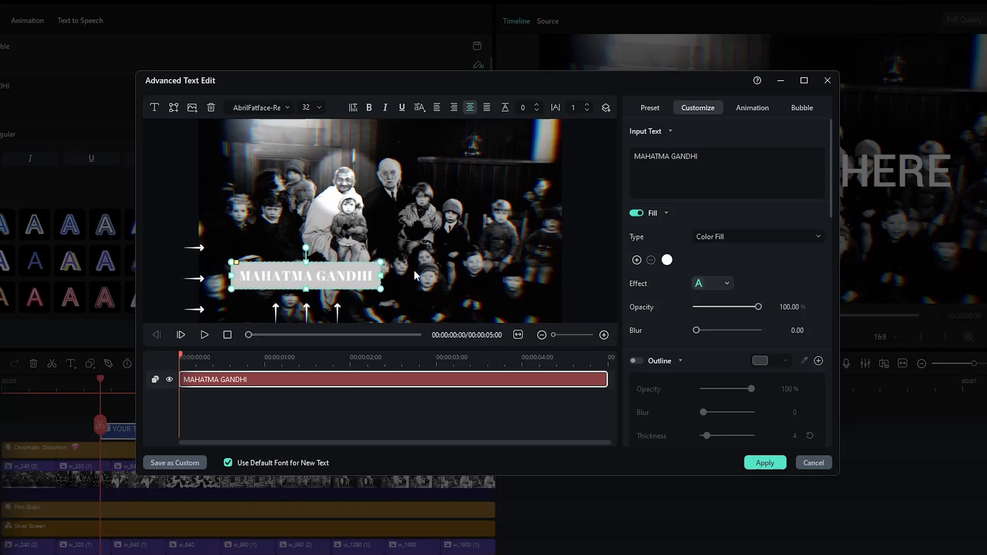
Step: Turn off the rectangle's Shape Border and set its Shape Fill to bright blue
scroll(668, 338, down, 15)
click(639, 352)
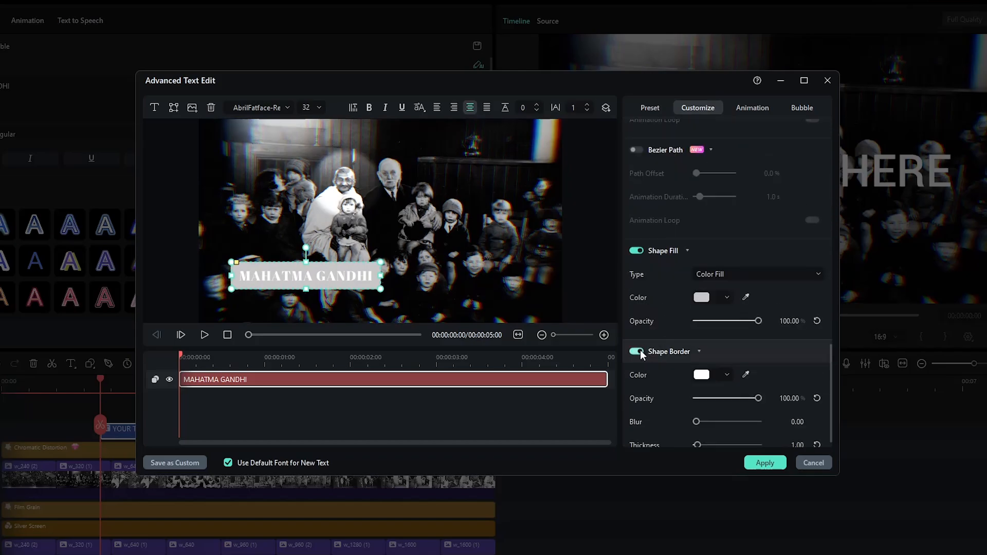
click(638, 351)
click(727, 298)
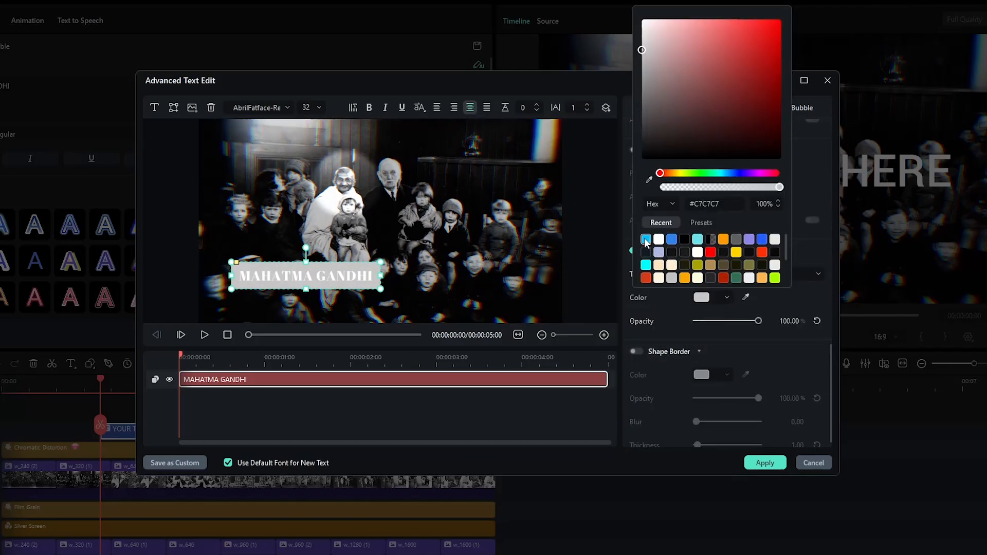
click(646, 239)
Step: Give the title the Erase animation, remove its closing animation section, and apply the title edits
click(751, 109)
click(751, 108)
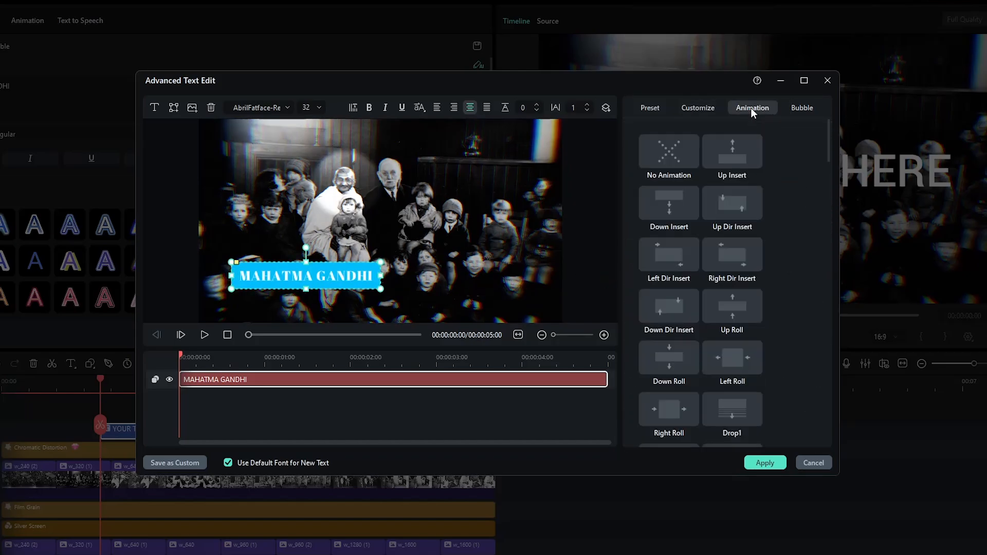
scroll(789, 316, down, 2)
click(671, 415)
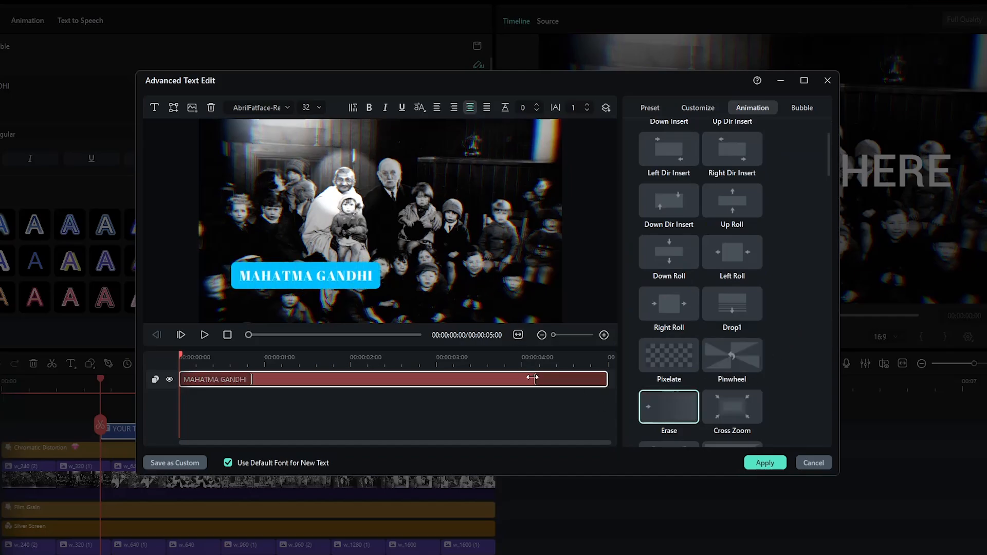
drag(533, 378, 627, 384)
click(376, 364)
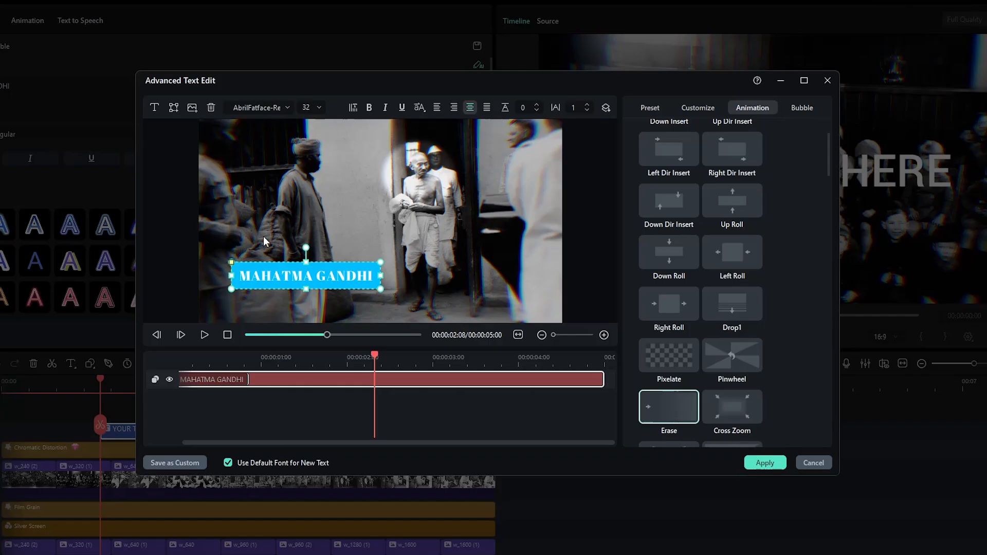
click(765, 462)
Step: Play back the sequence and trim the MAHATMA GANDHI title to end with the last photo clip
key(space)
key(space)
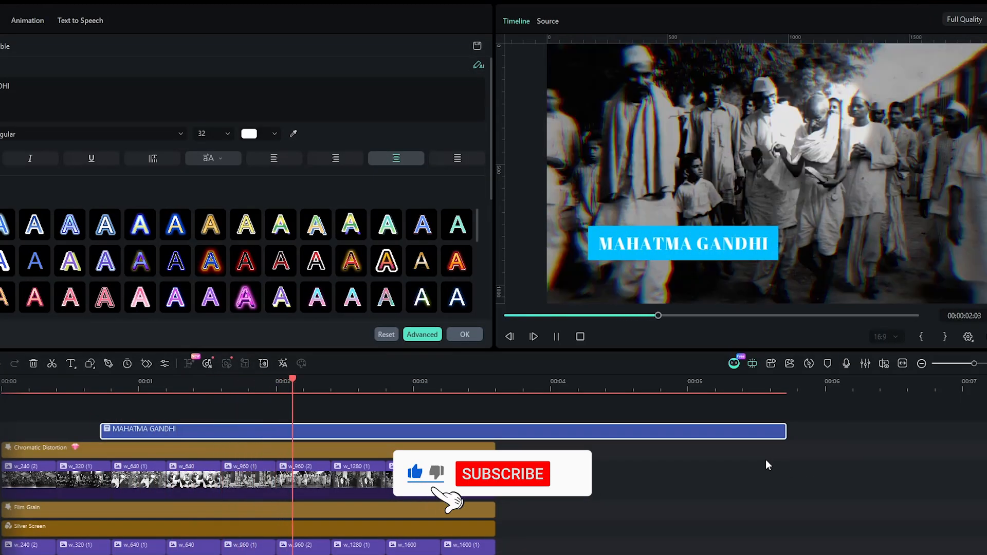
drag(782, 435, 5, 550)
Step: Combine all timeline layers into a compound clip named Layers with a resolution of 3840x2160 (4k UHD)
click(546, 434)
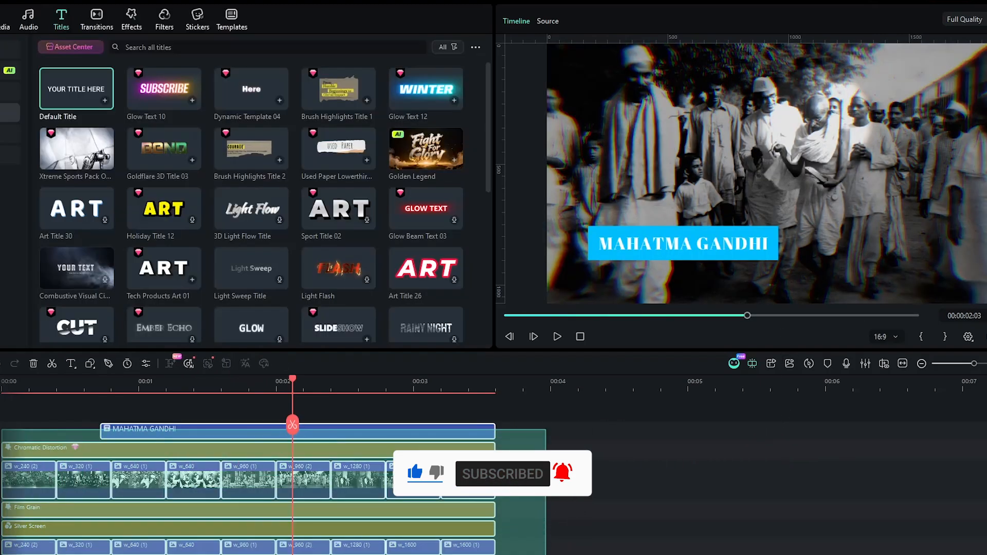
right_click(41, 483)
click(107, 293)
text(Layers)
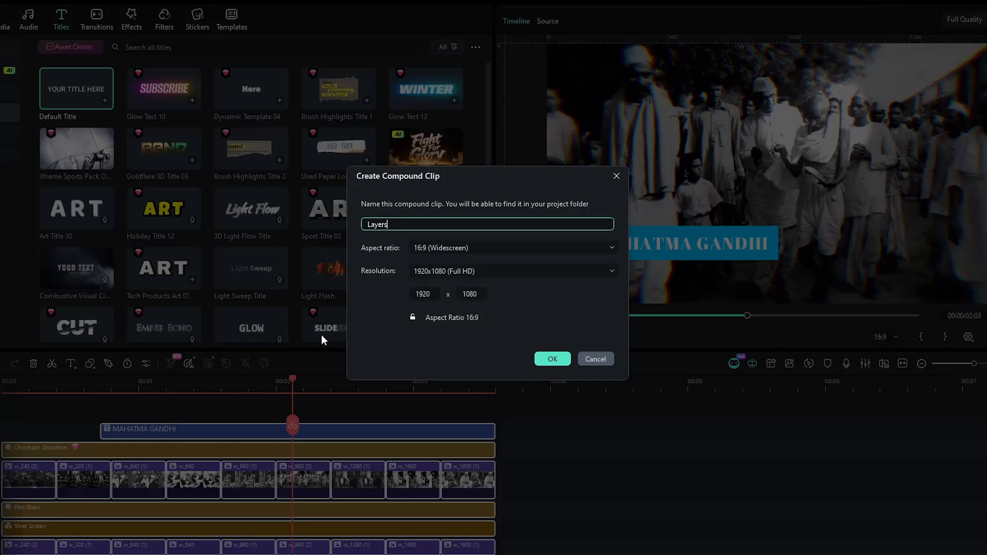
click(561, 271)
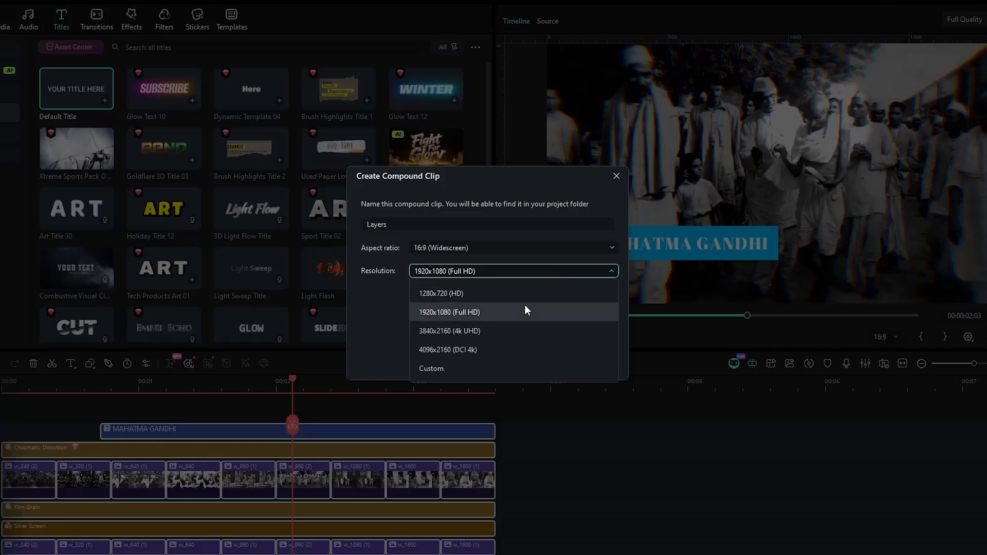
click(486, 335)
click(540, 333)
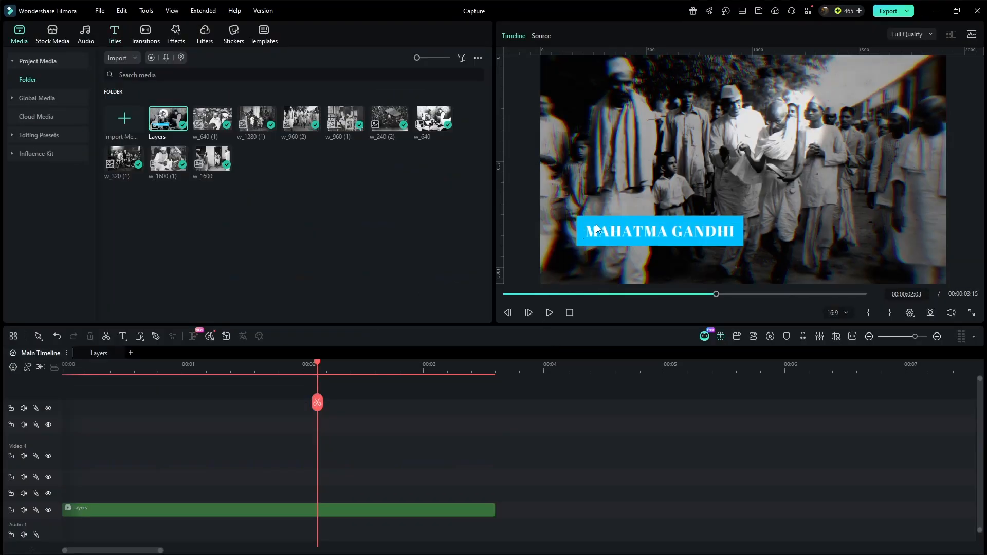
Step: Add a Transform keyframe at the start of the Layers clip and set its scale to 106% at the clip's end
double_click(286, 508)
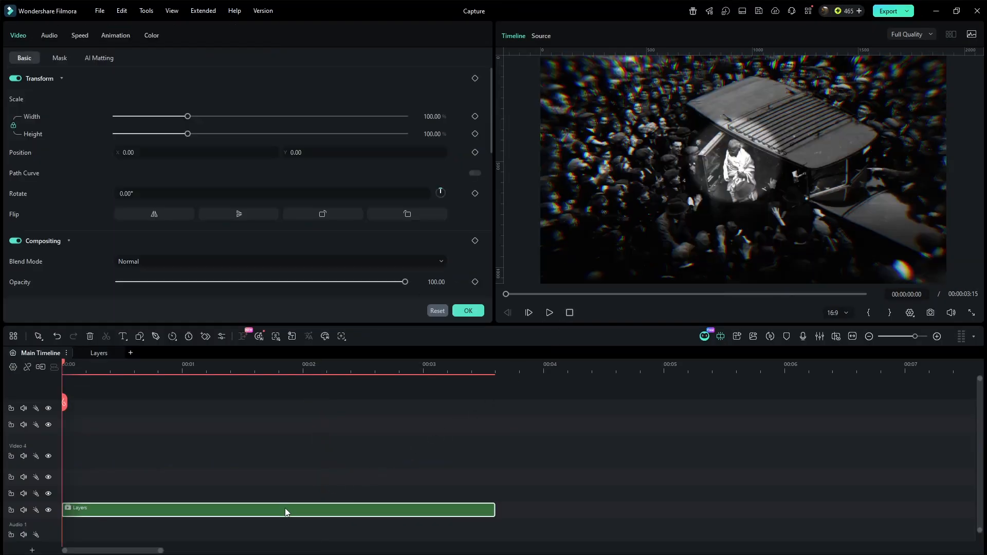
click(475, 78)
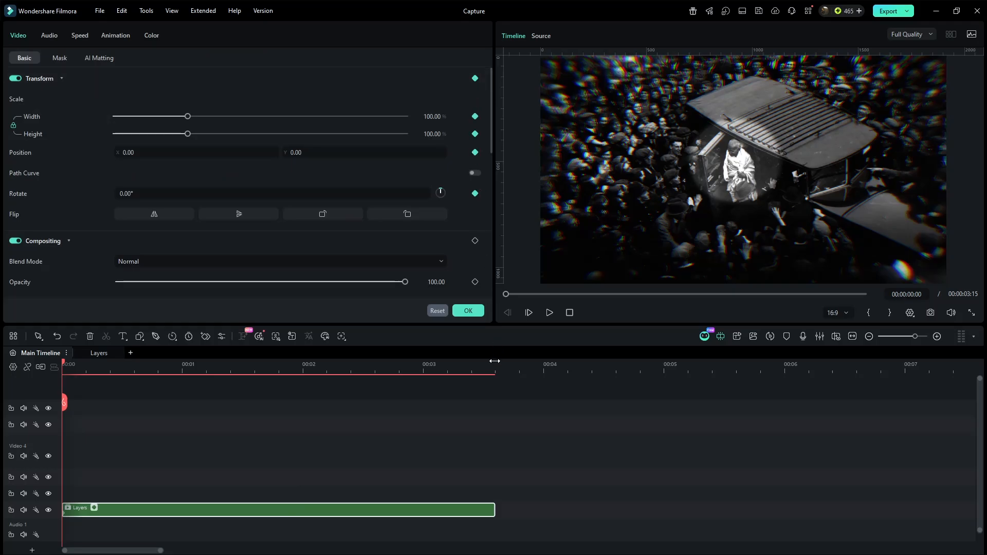
click(495, 364)
click(429, 117)
text(106)
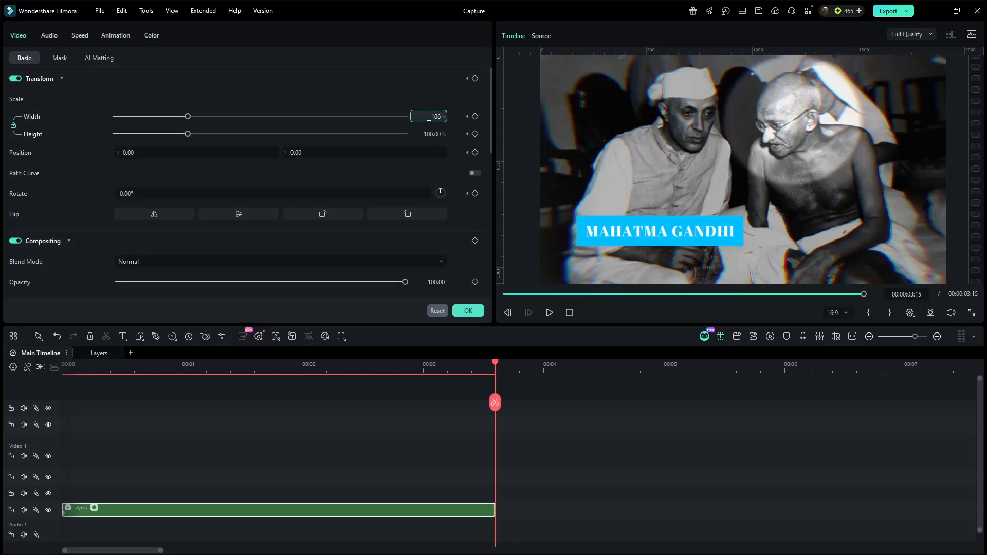
key(Return)
Step: Apply a curve preset to the Layers clip's Width keyframes in the keyframe graph, and collapse the graph
click(93, 508)
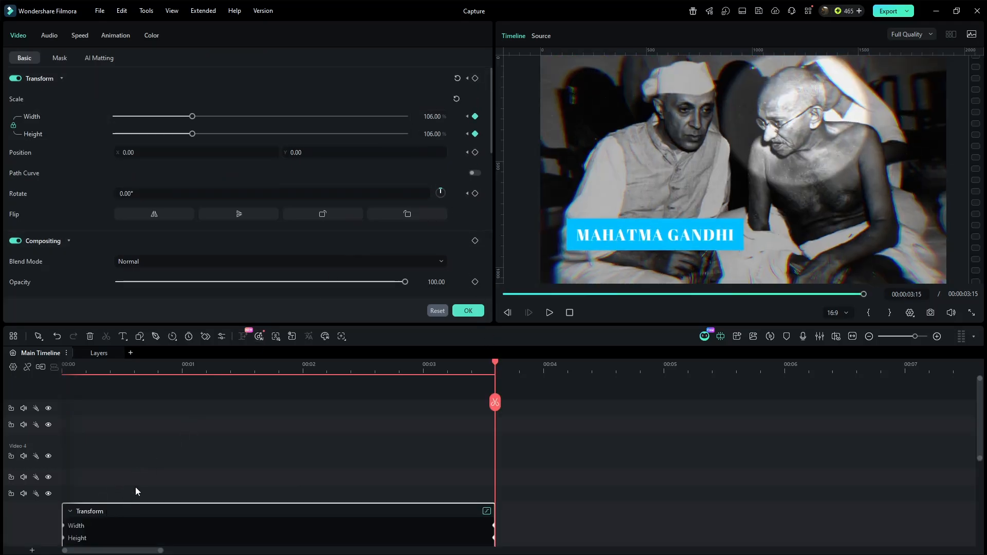
drag(453, 496, 529, 522)
click(303, 480)
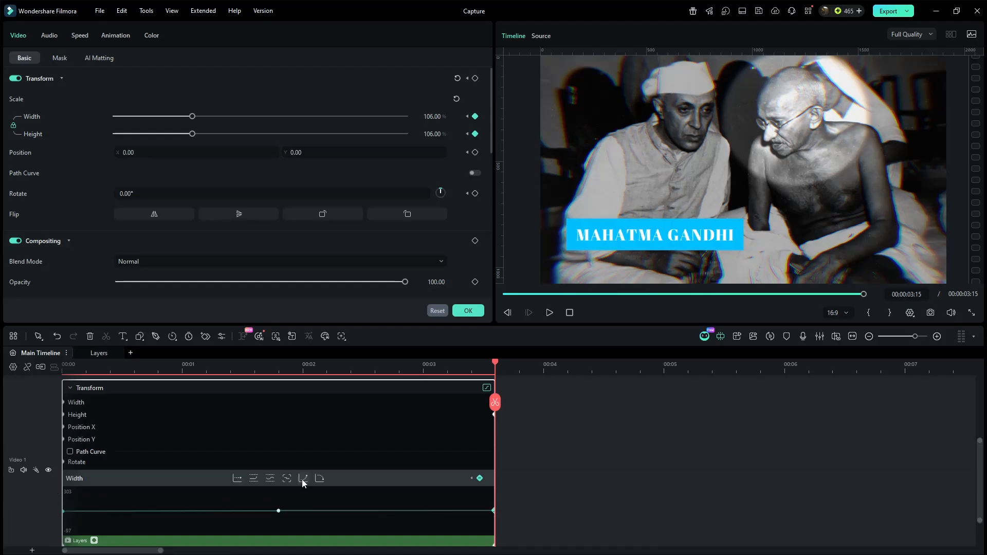
click(93, 539)
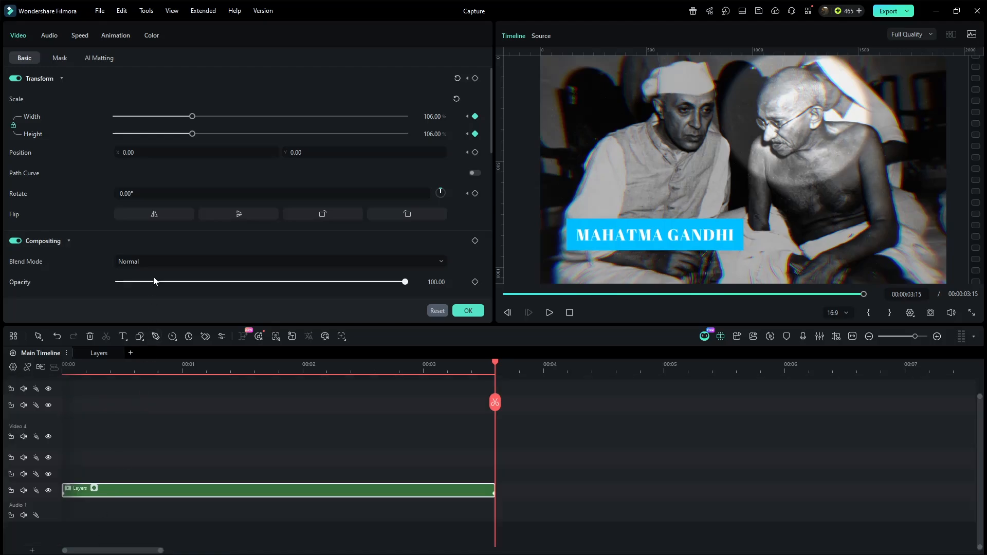
Step: Set the Layers clip's Vignette to Amount -50 and Roundness 20, and render the timeline preview
click(154, 37)
scroll(137, 201, down, 5)
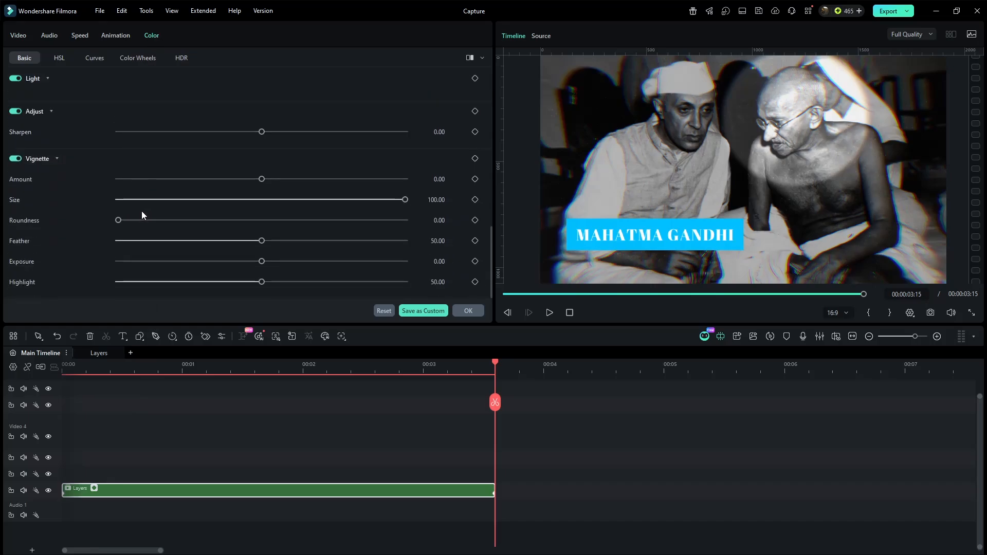
drag(262, 179, 228, 180)
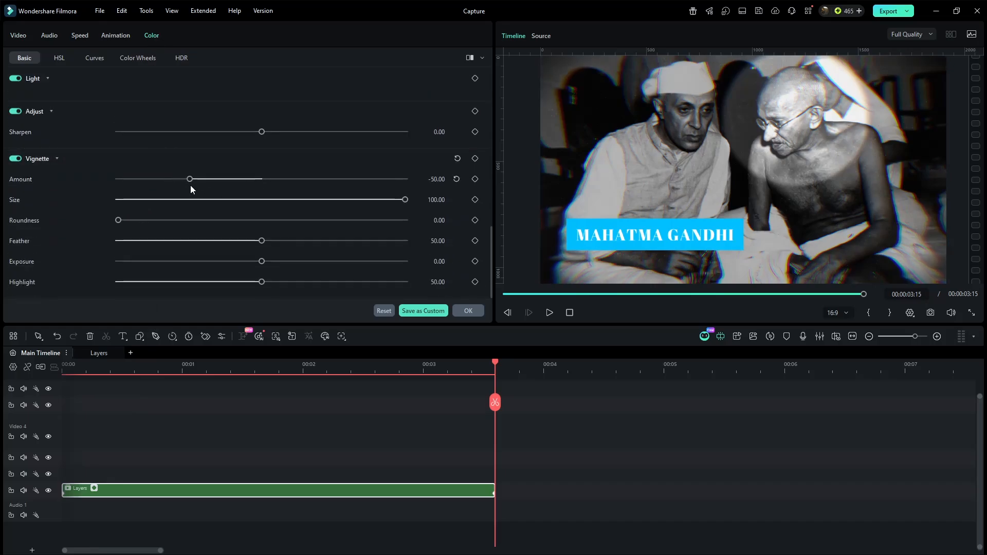
drag(118, 221, 153, 221)
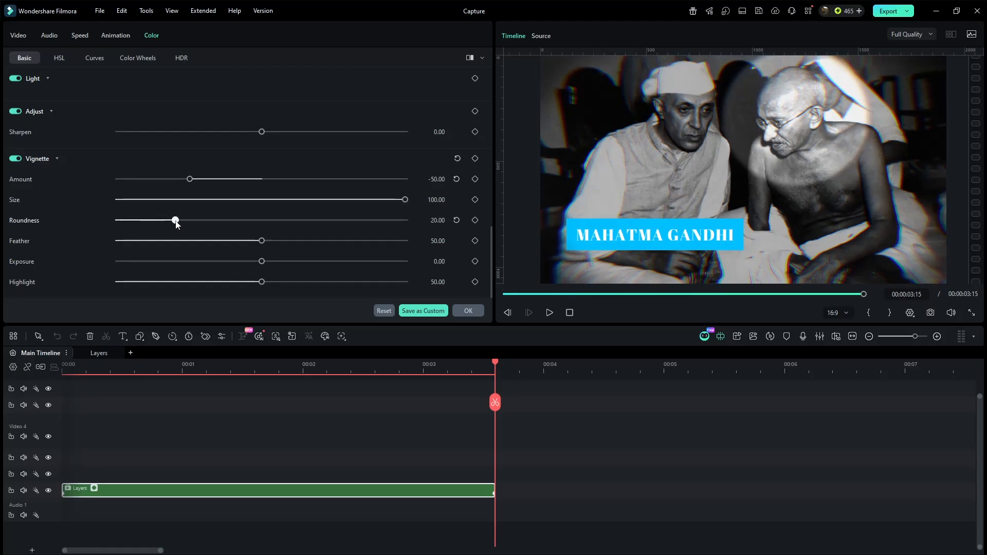
click(460, 444)
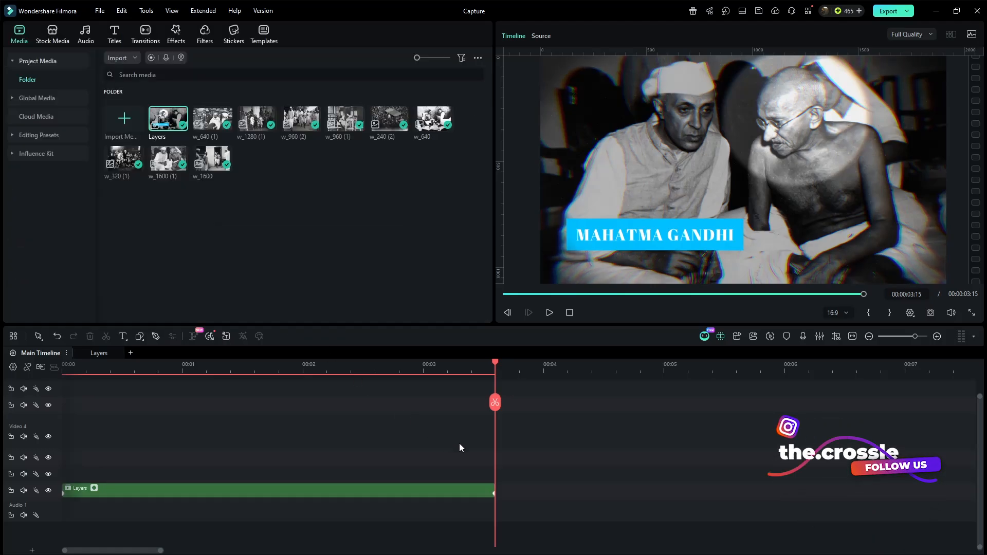
key(Return)
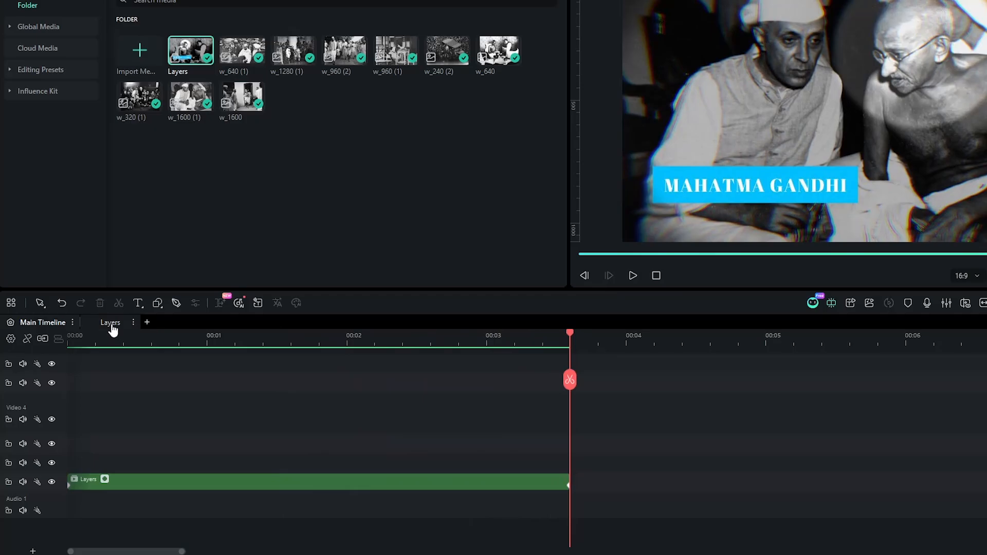
Step: Open the Layers compound timeline and search the audio library for "capture"
click(98, 353)
scroll(131, 426, down, 1)
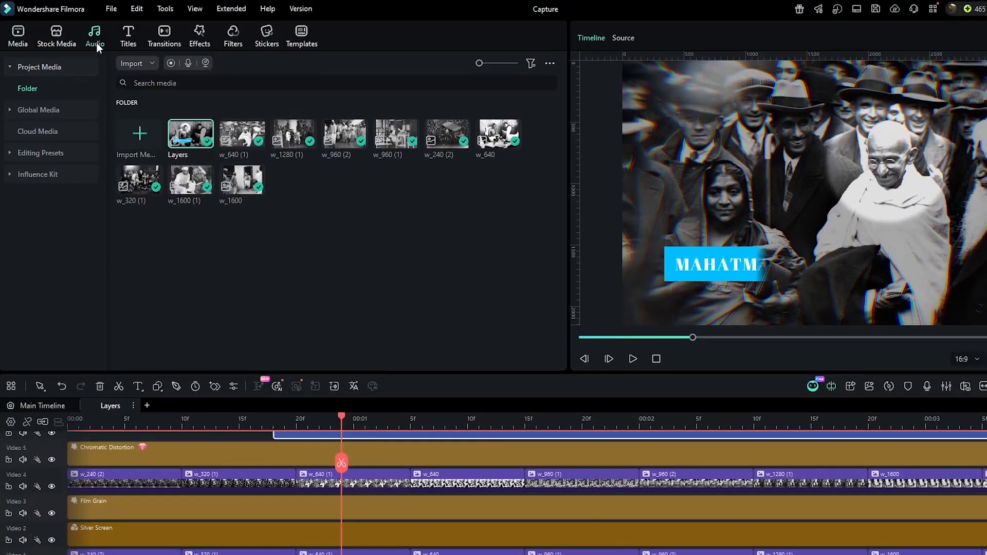
click(96, 41)
click(224, 65)
text(capture)
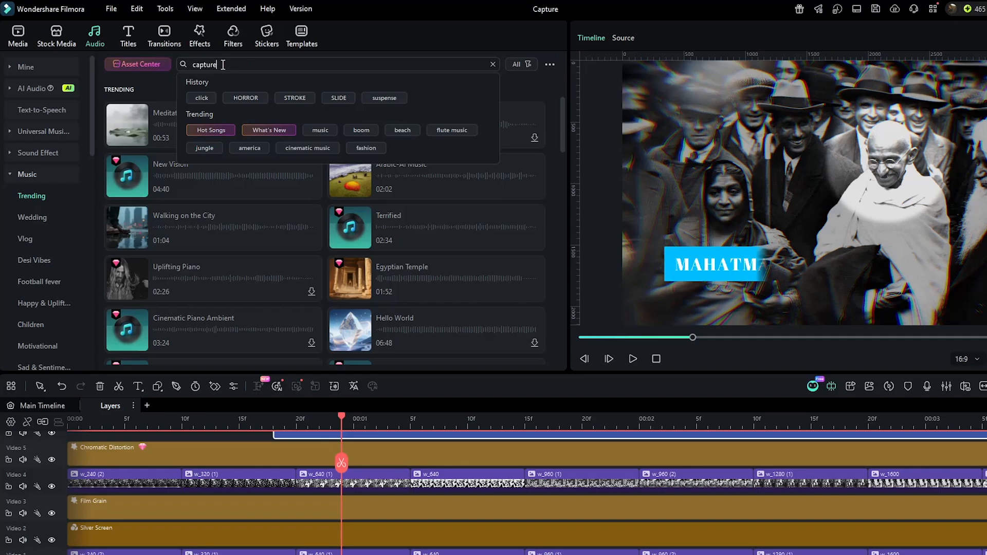
key(Return)
Step: Audition two camera shutter sounds, place Camera Shutter 04 - AISFX on Audio 1, and trim off its silent tail
click(128, 133)
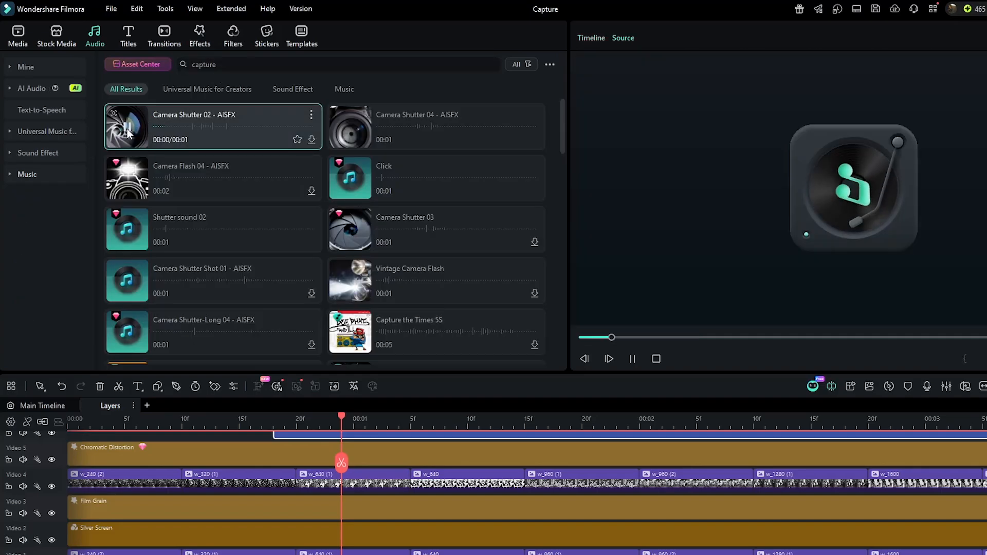
click(349, 133)
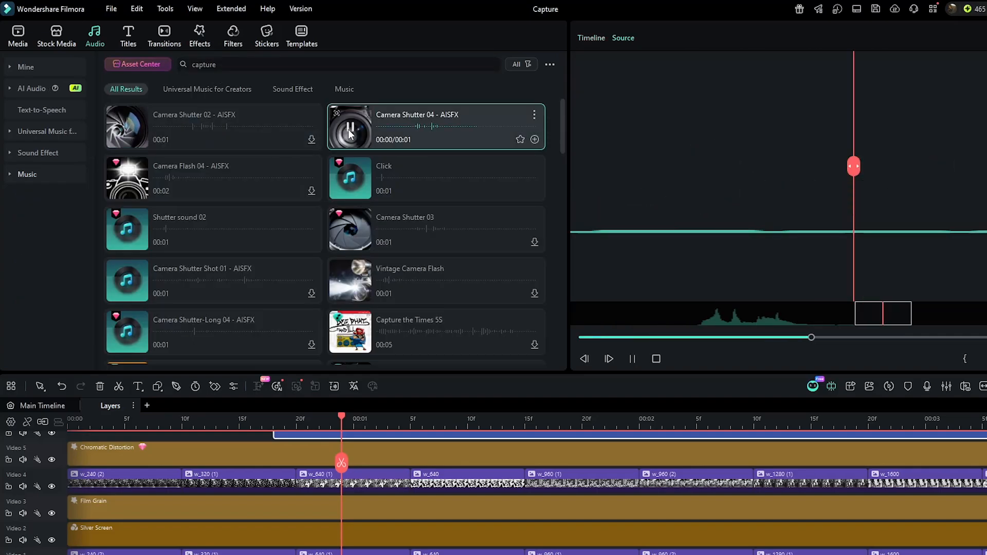
drag(383, 137, 137, 527)
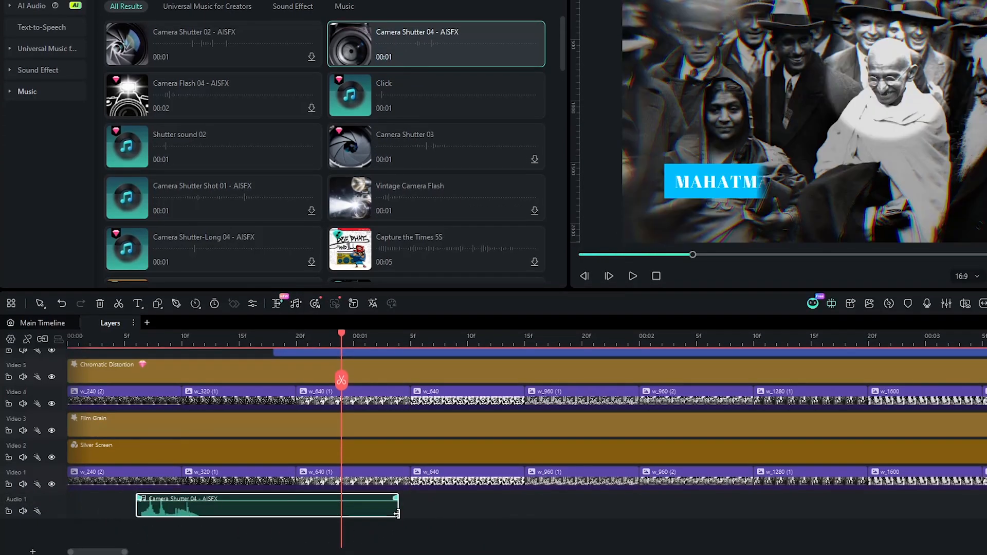
drag(397, 513, 215, 522)
Step: Place copies of the trimmed shutter sound on Audio 1 at the start of every photo clip
drag(330, 516, 319, 516)
drag(320, 514, 434, 514)
drag(432, 514, 546, 513)
drag(549, 513, 777, 514)
drag(779, 516, 986, 514)
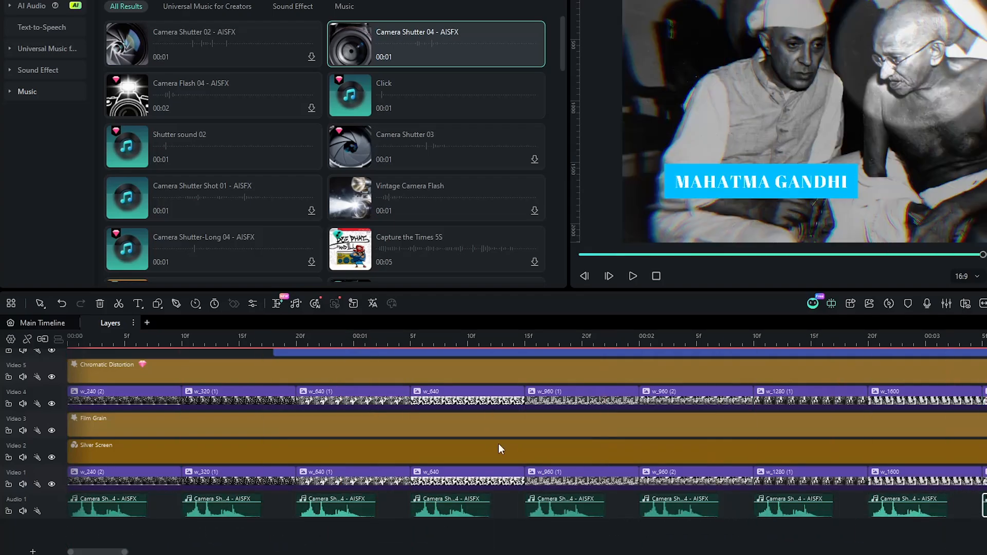
Step: Position the playhead at the start of the title clip and search the audio library for "stroke"
click(275, 341)
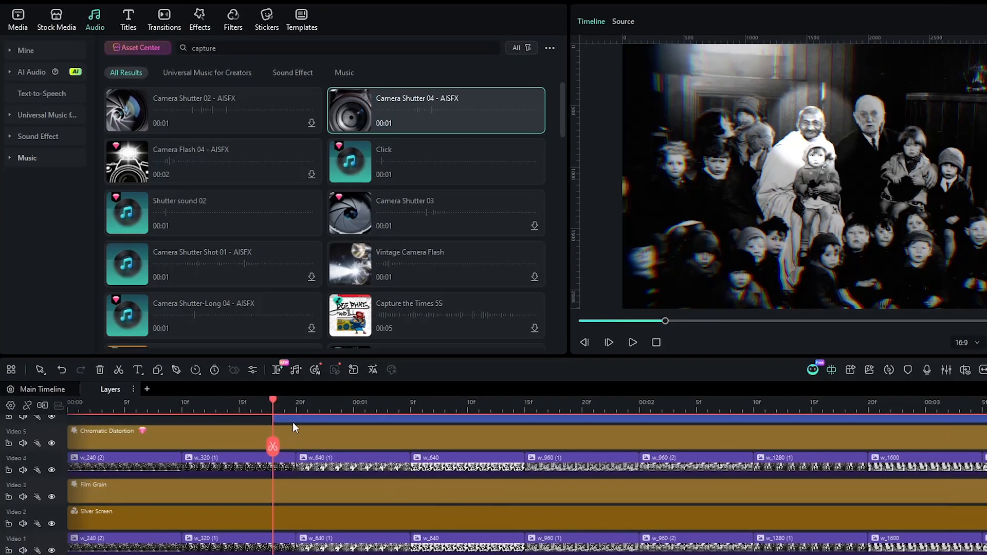
double_click(230, 48)
key(BackSpace)
text(stroke)
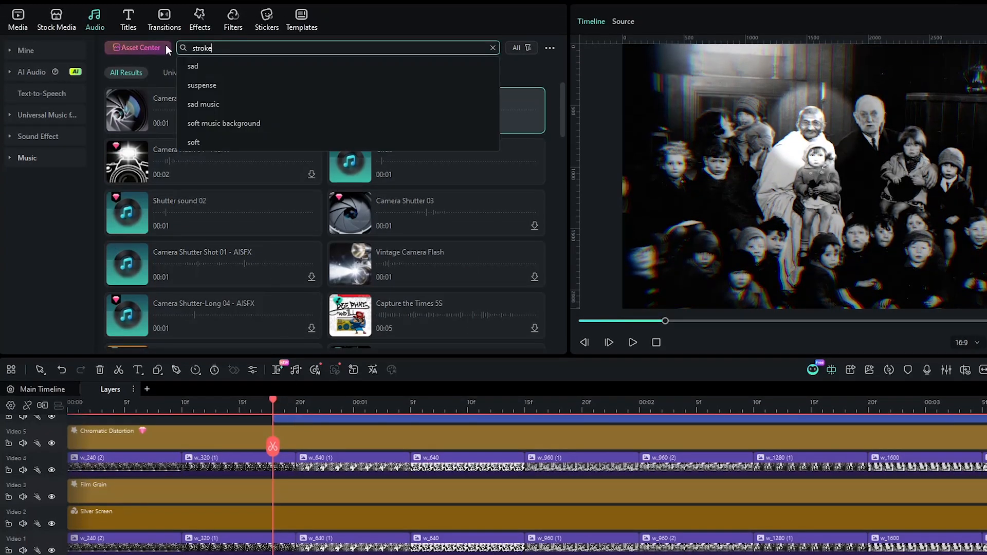
key(Return)
Step: Audition the two marker stroke sounds and place Marker Stroke On Paper - AISFX on Audio 2 near the title clip's start
click(358, 113)
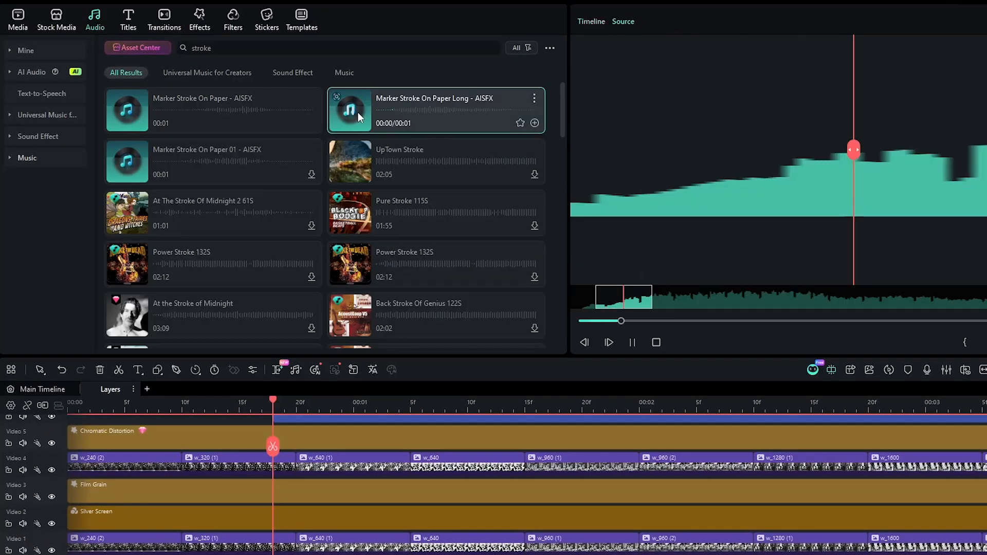
click(124, 109)
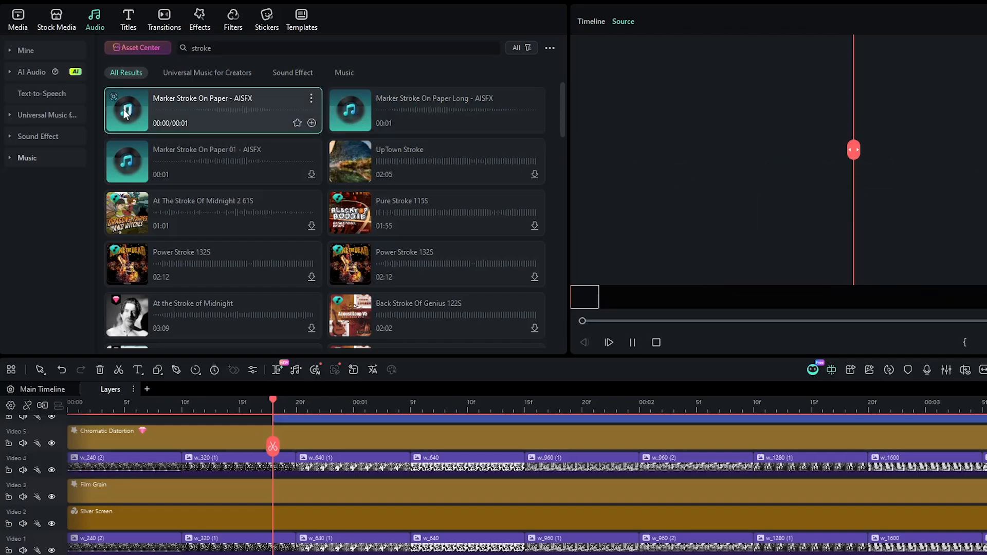
mouse_move(173, 117)
mouse_down()
mouse_move(276, 554)
mouse_move(258, 554)
mouse_up()
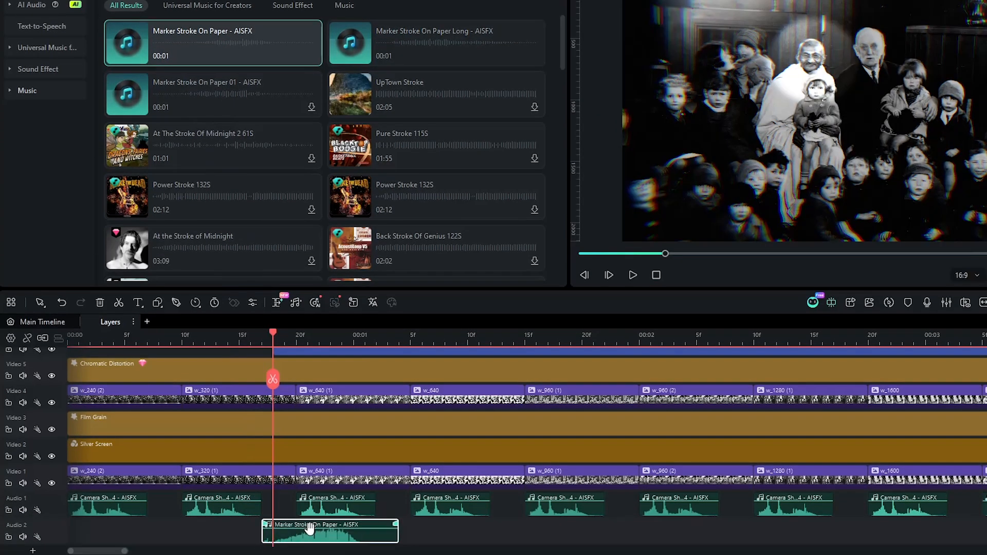
Step: Search the audio library for "suspense", place the Enigma track at the start of Audio 1 on the Main Timeline, and play it back
click(31, 323)
key(space)
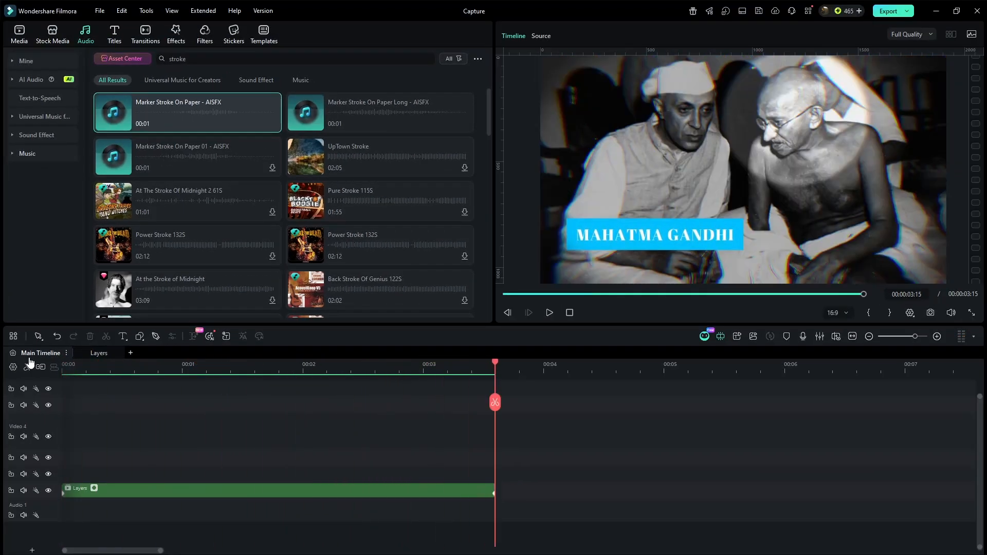
double_click(192, 62)
text(suspense)
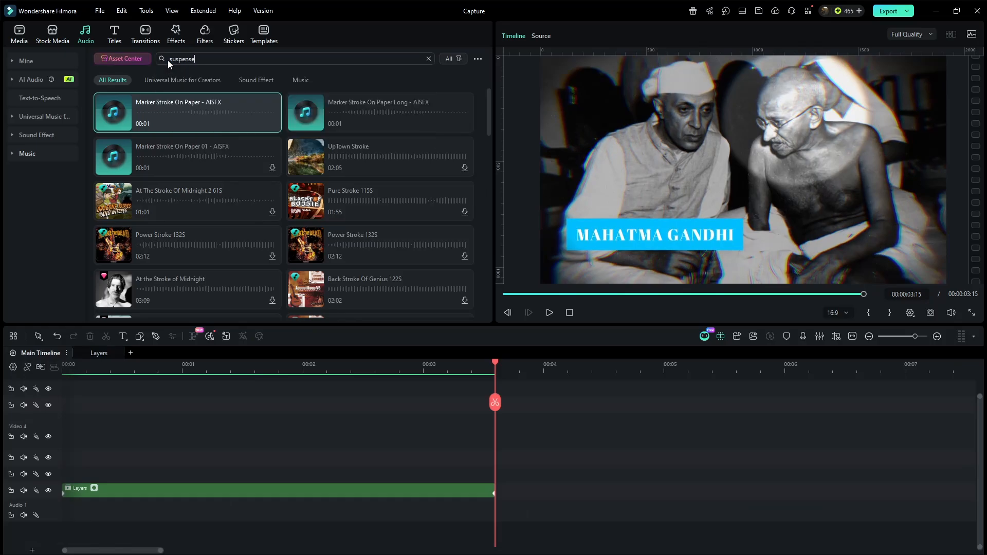
key(Return)
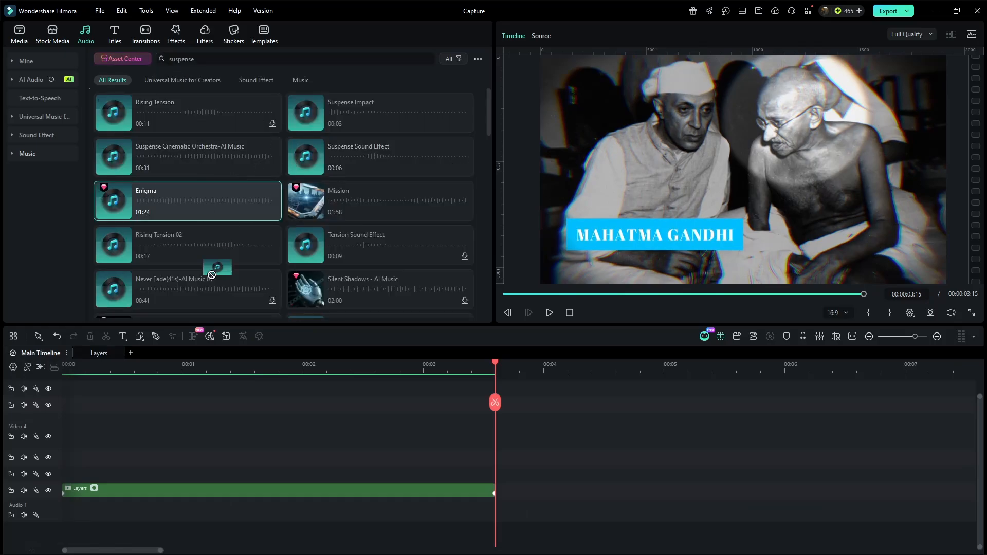
drag(212, 275, 44, 505)
key(space)
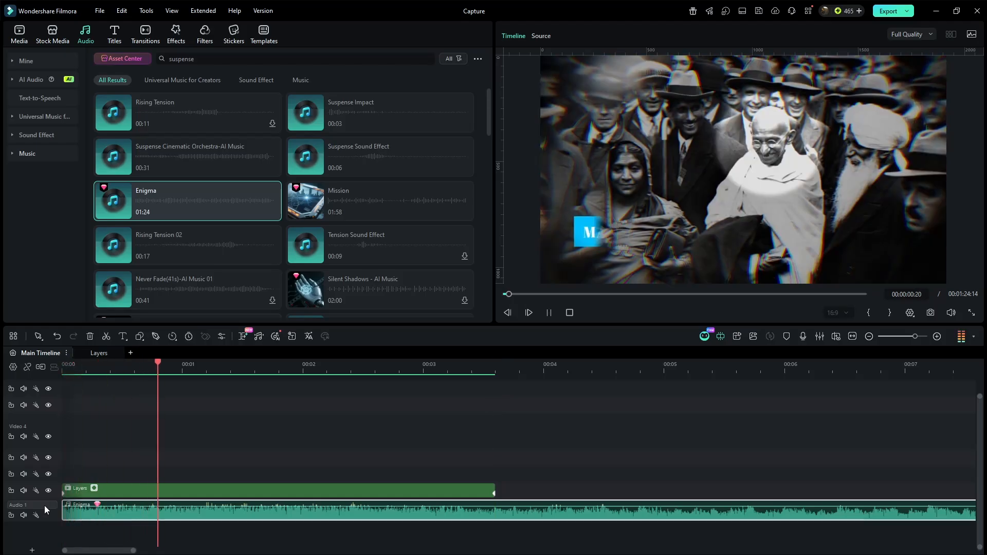